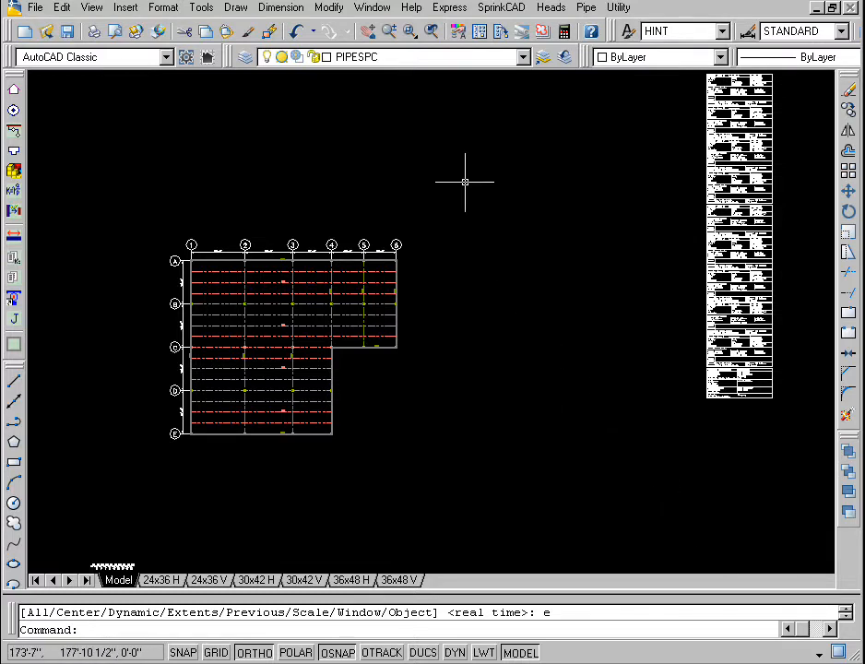
Step: Insert a TOS marker with an elevation of 20' at the intersection of gridlines A and 1
click(410, 32)
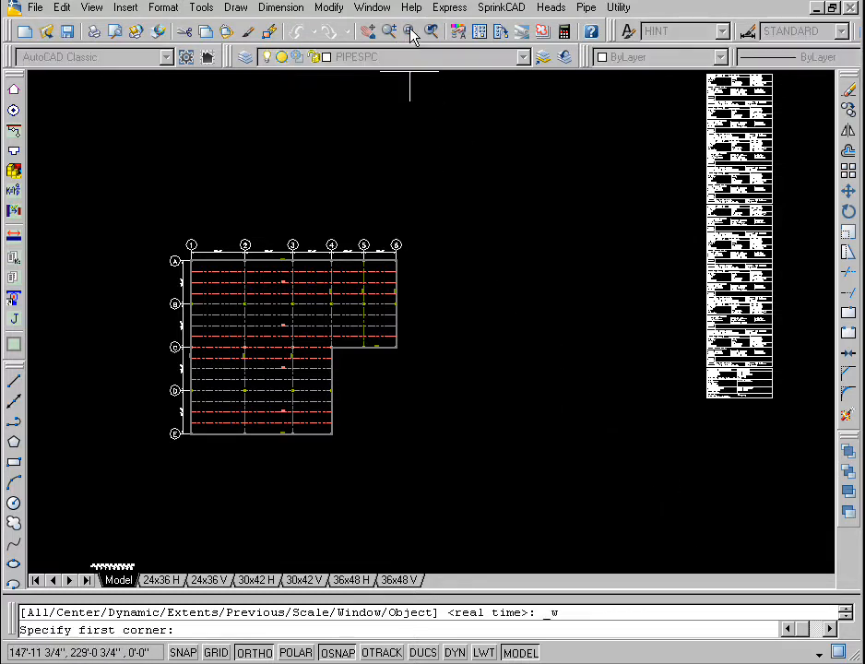
click(157, 463)
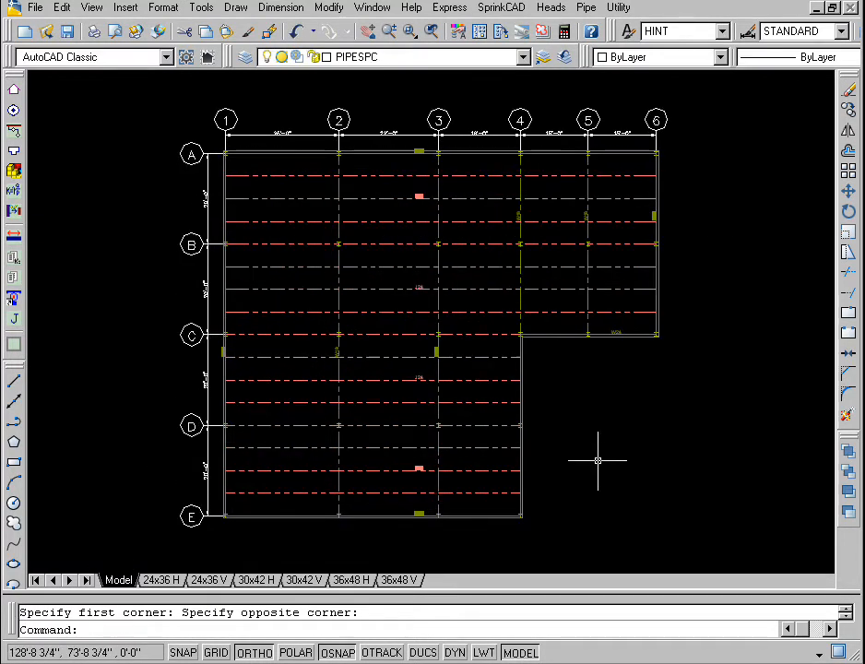
click(14, 93)
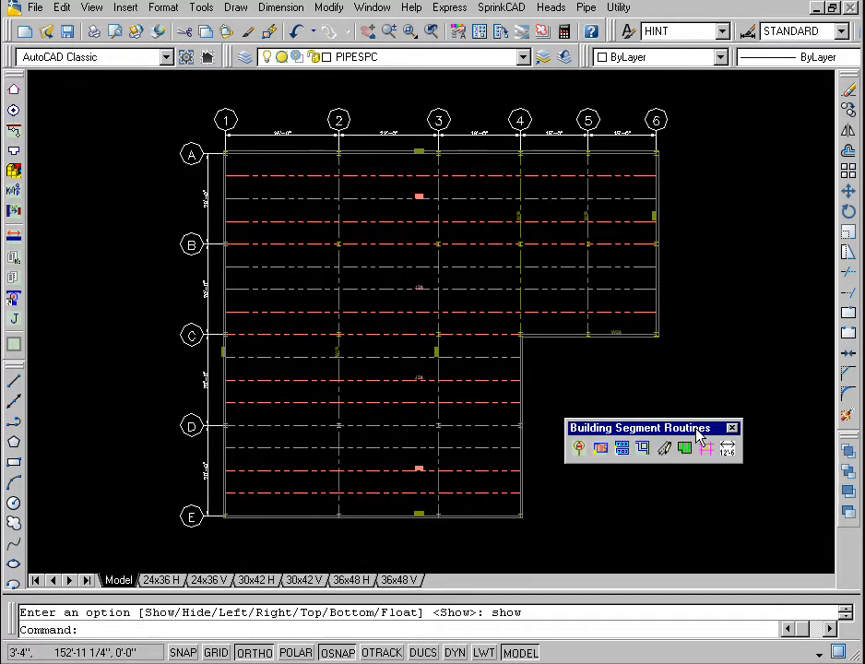
click(602, 451)
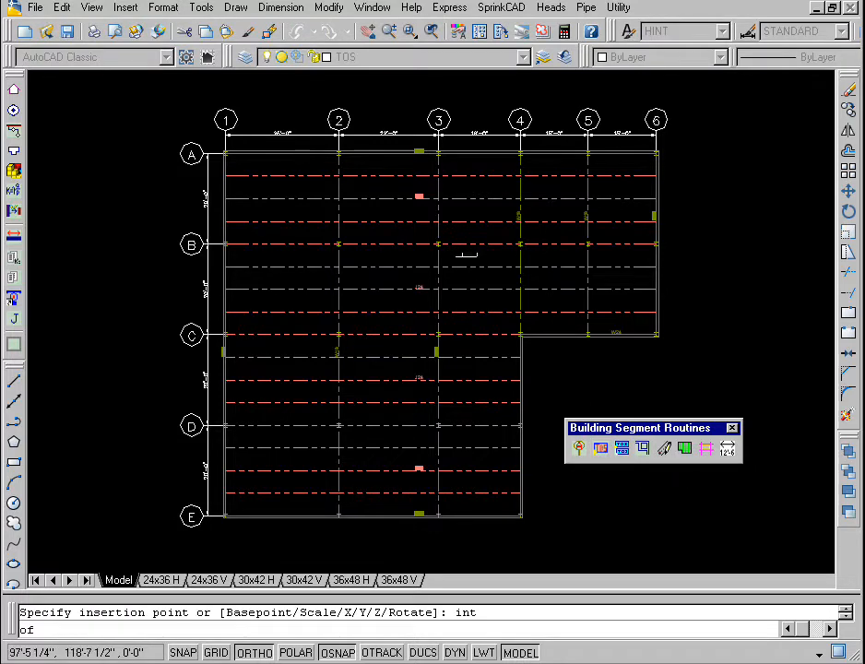
click(225, 153)
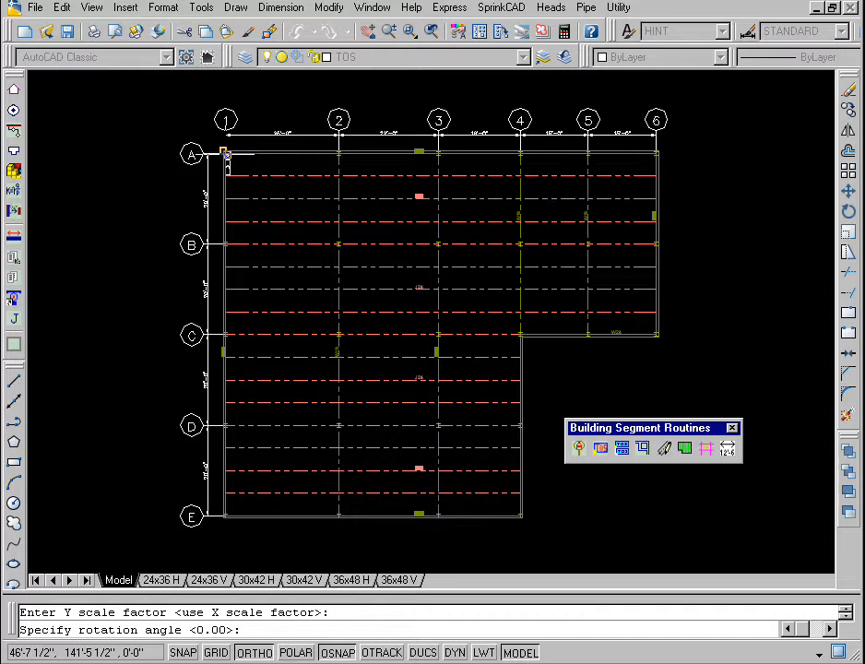
key(Return)
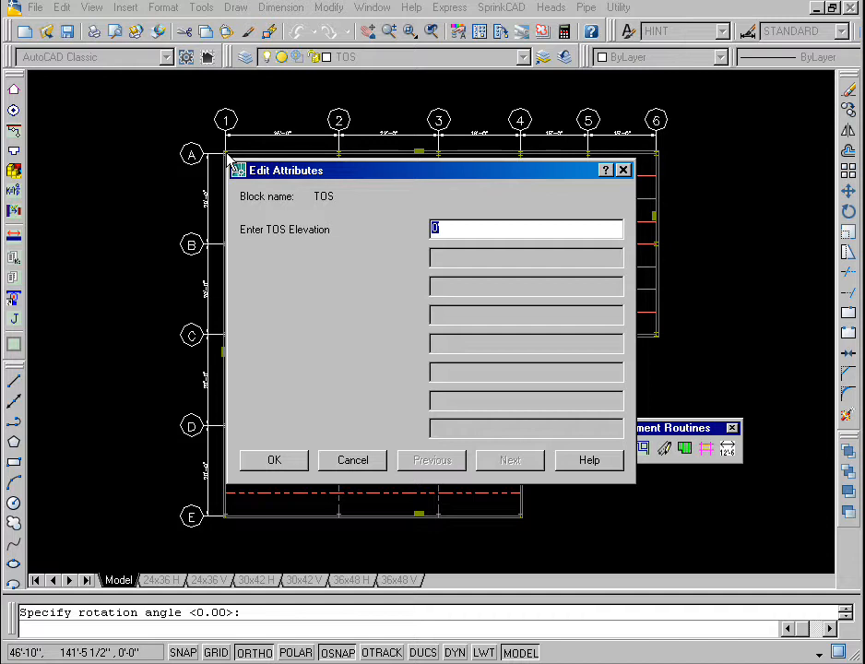
text(20')
click(292, 463)
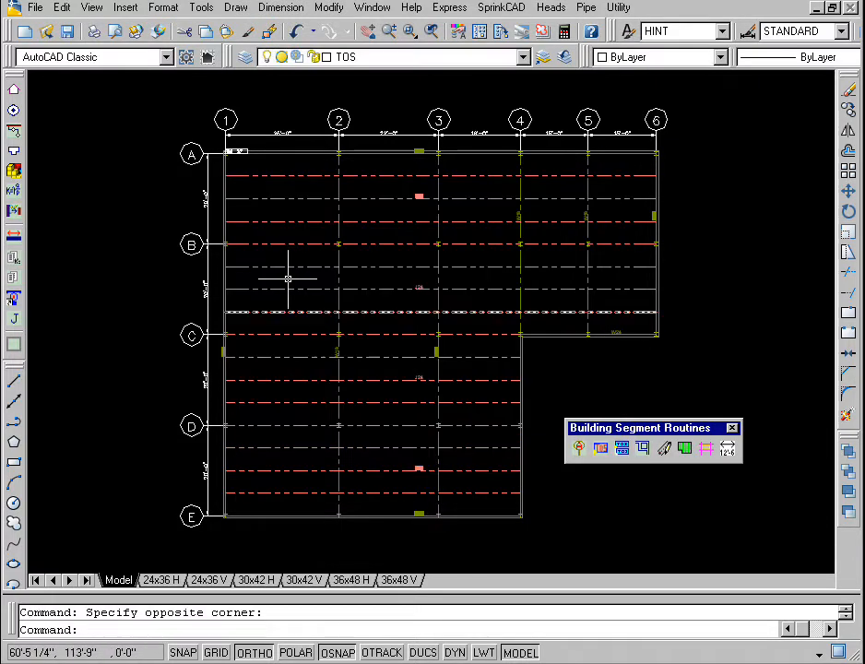
Step: Inspect the TOS marker at grid A-1, return to the full drawing extents and close the Building Segment Routines toolbar
scroll(245, 175, up, 3)
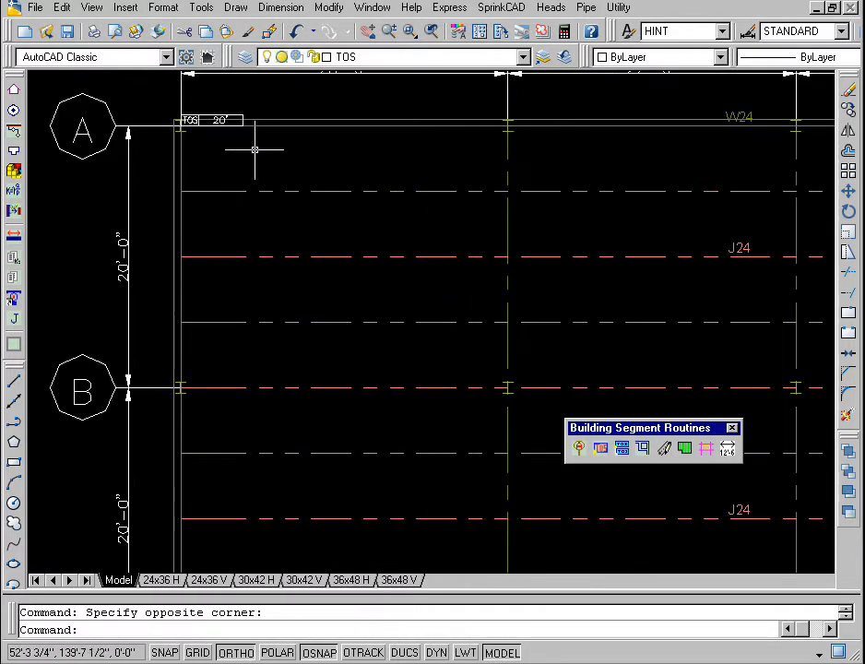
middle_drag(244, 170, 238, 261)
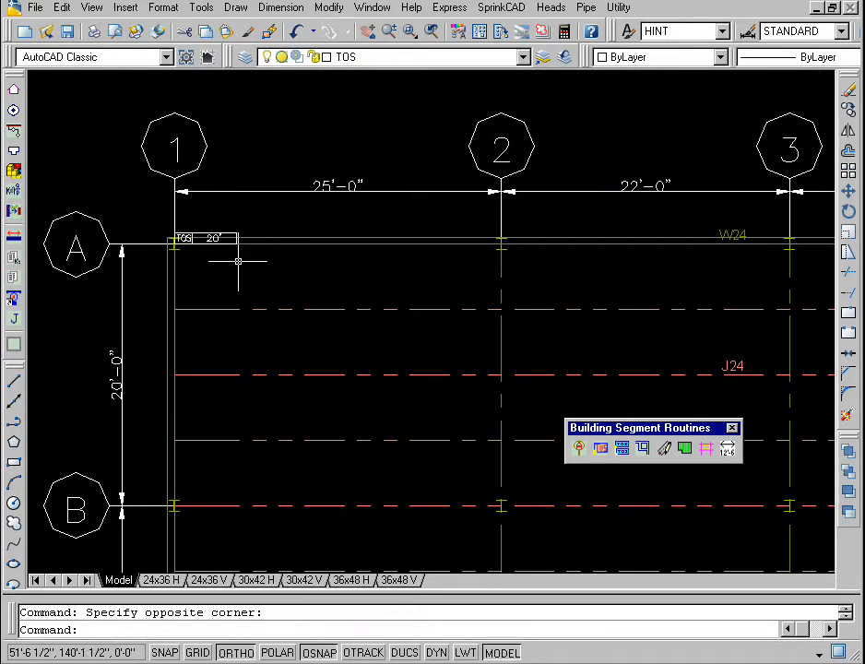
text(z)
key(Return)
text(e)
key(Return)
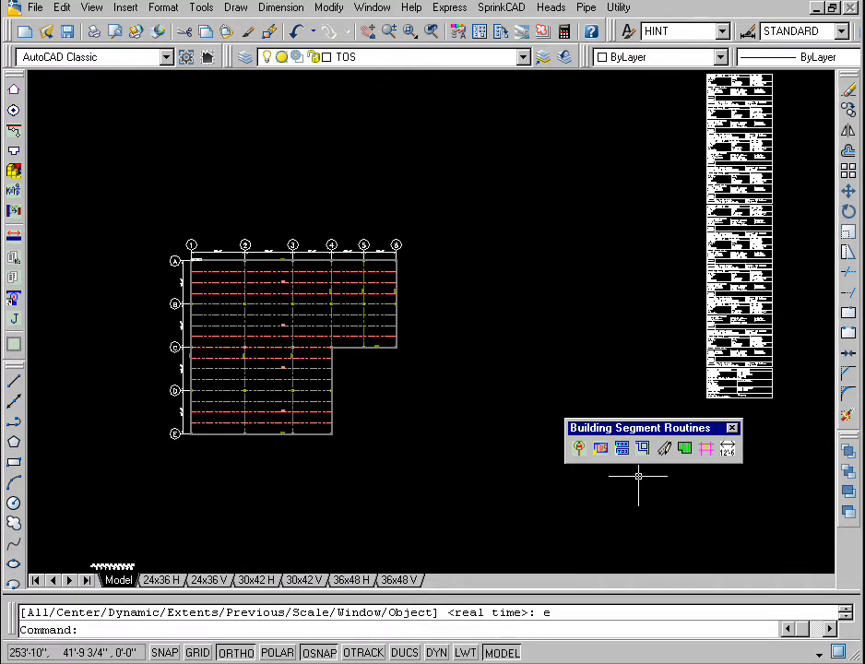
click(732, 428)
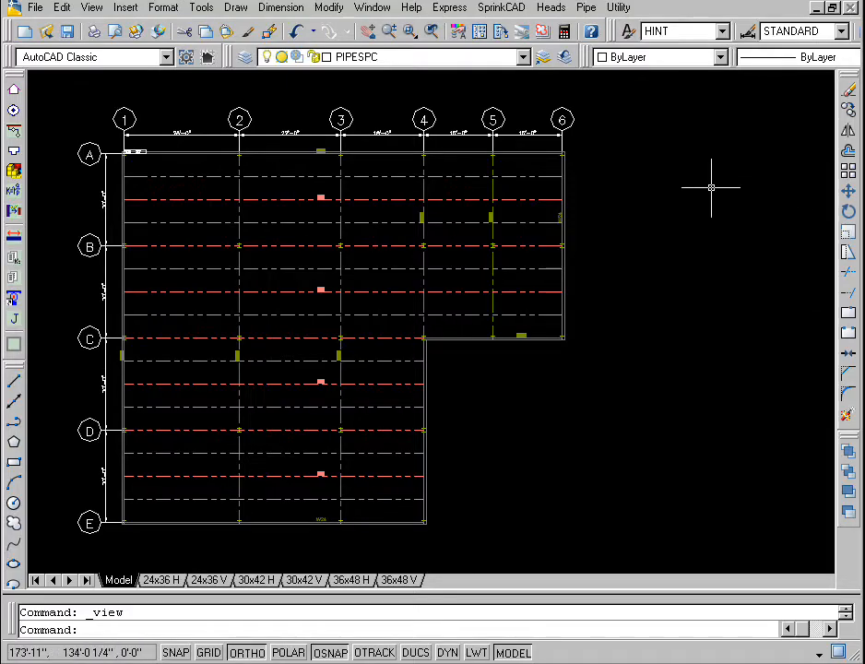
Step: Start a Bay Layout for the bay from grid E-1 to A-2 and set the maximum coverage to 130.0
click(555, 8)
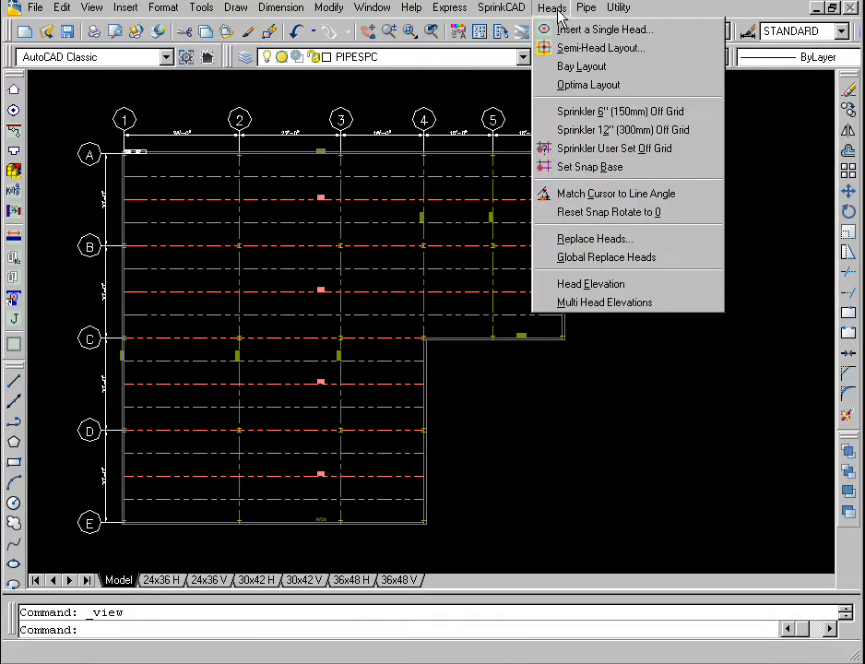
click(632, 70)
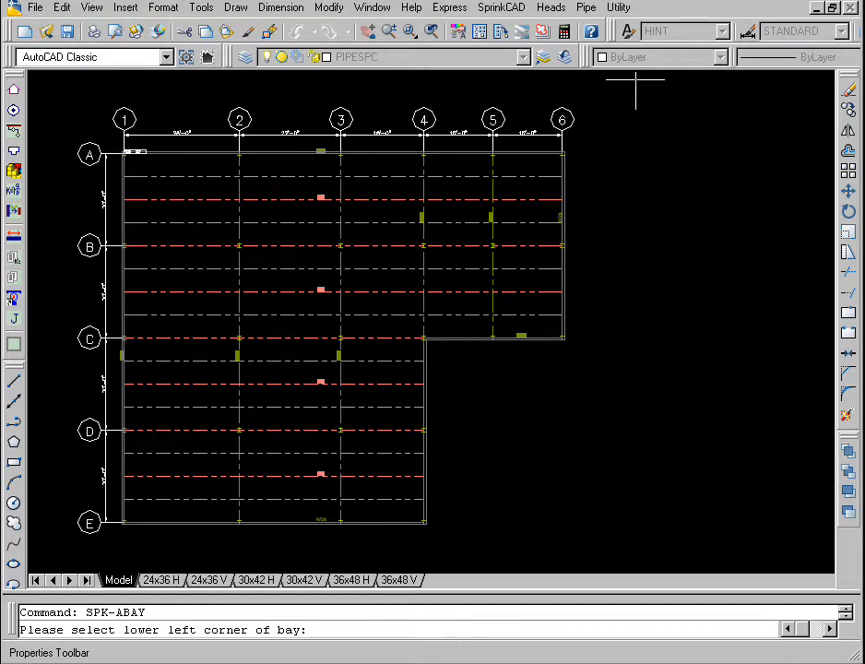
click(122, 523)
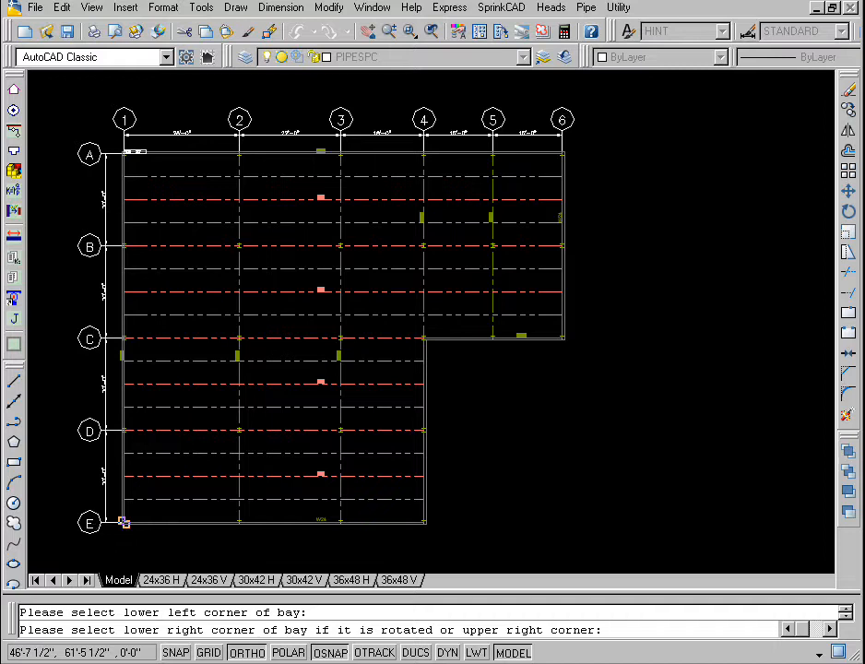
click(239, 154)
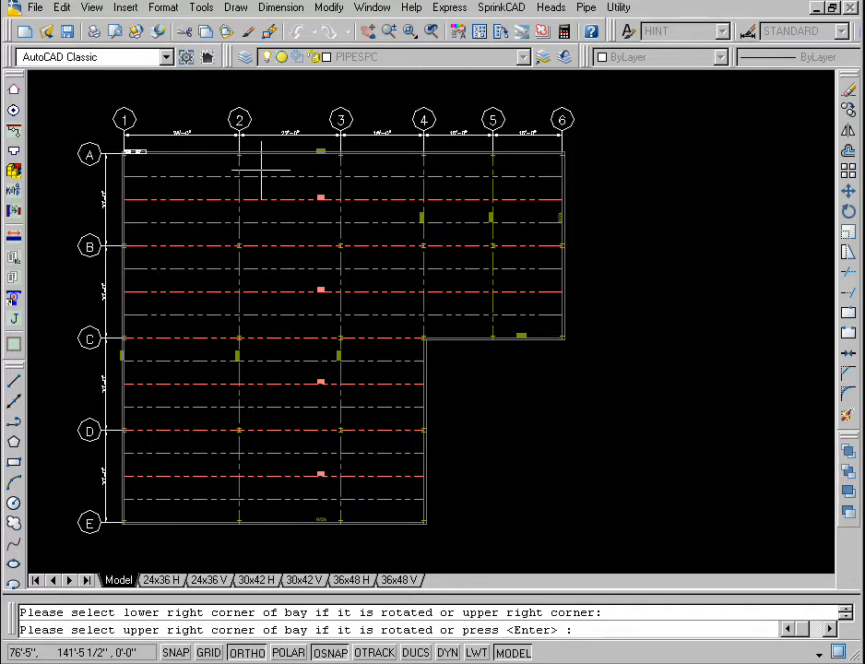
click(561, 339)
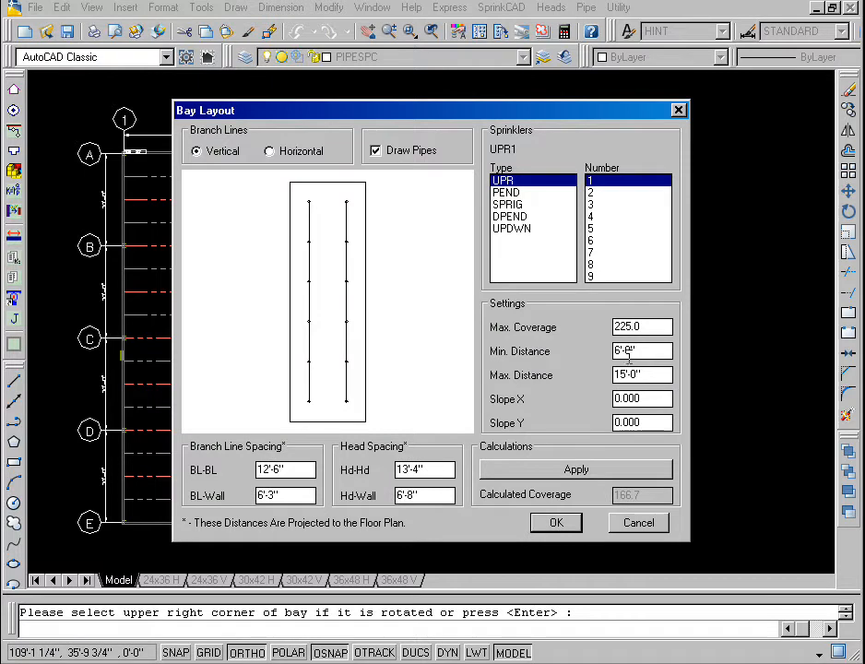
double_click(646, 327)
text(130.0)
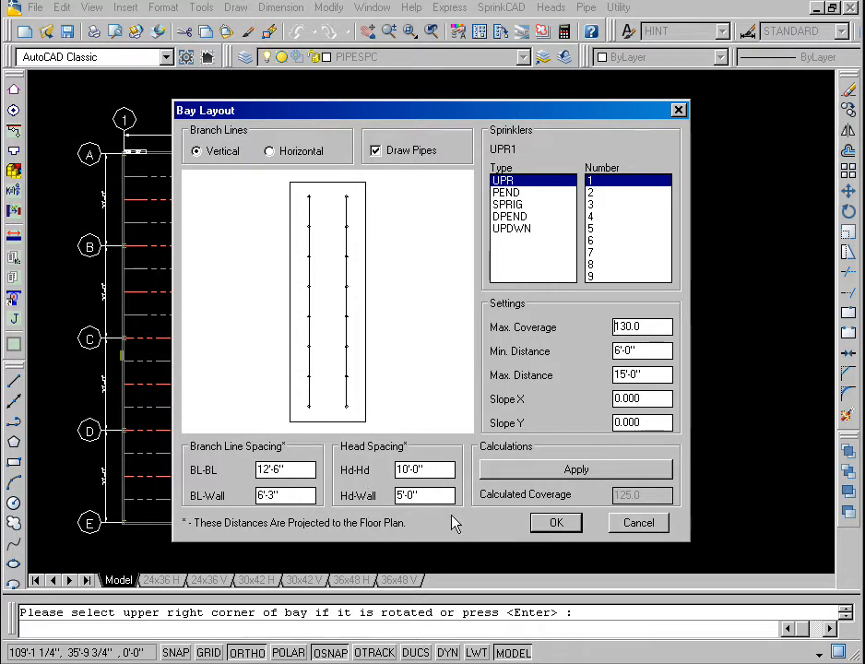
Step: Preview horizontal branch lines, generate the bay layout with vertical branch lines and pipes, and undo it
click(270, 151)
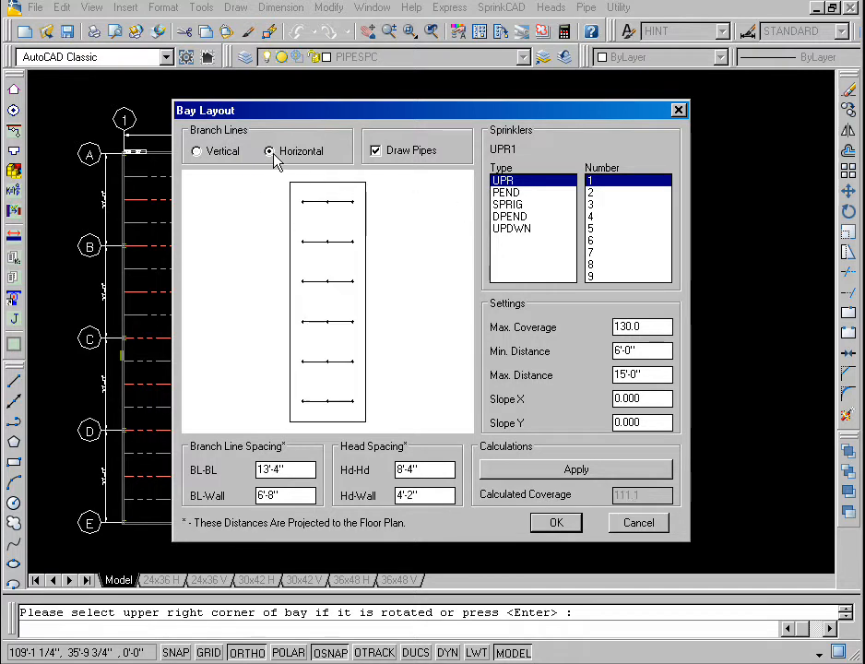
click(222, 154)
click(416, 158)
click(416, 157)
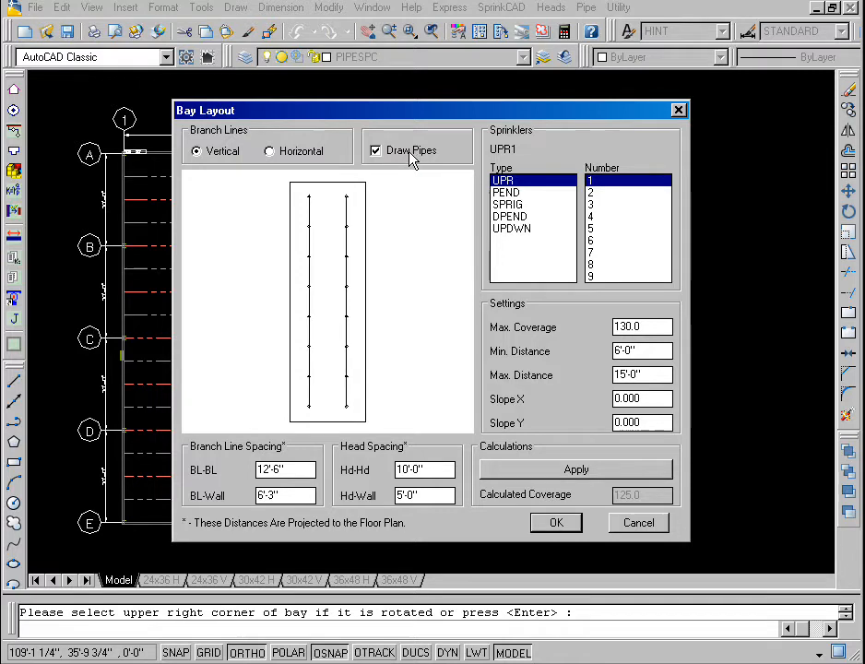
click(557, 523)
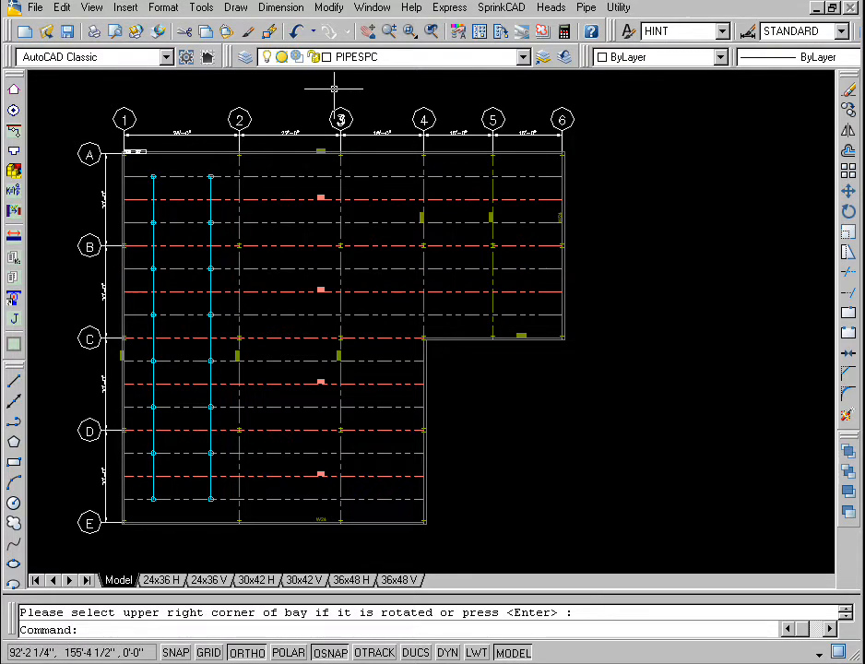
click(299, 31)
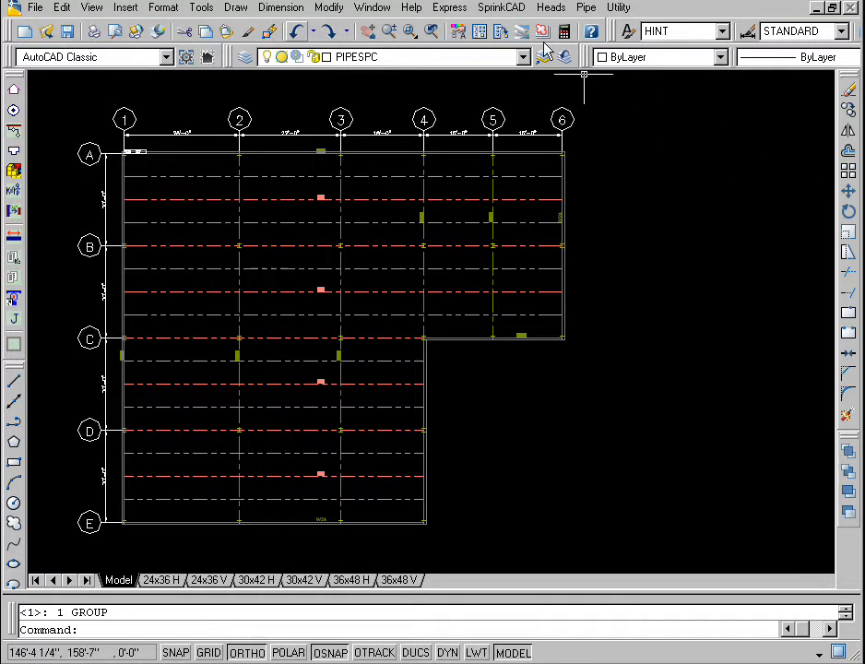
Step: Start a Bay Layout for the bay from grid E-1 to A-2 with a maximum coverage of 130.0
click(552, 8)
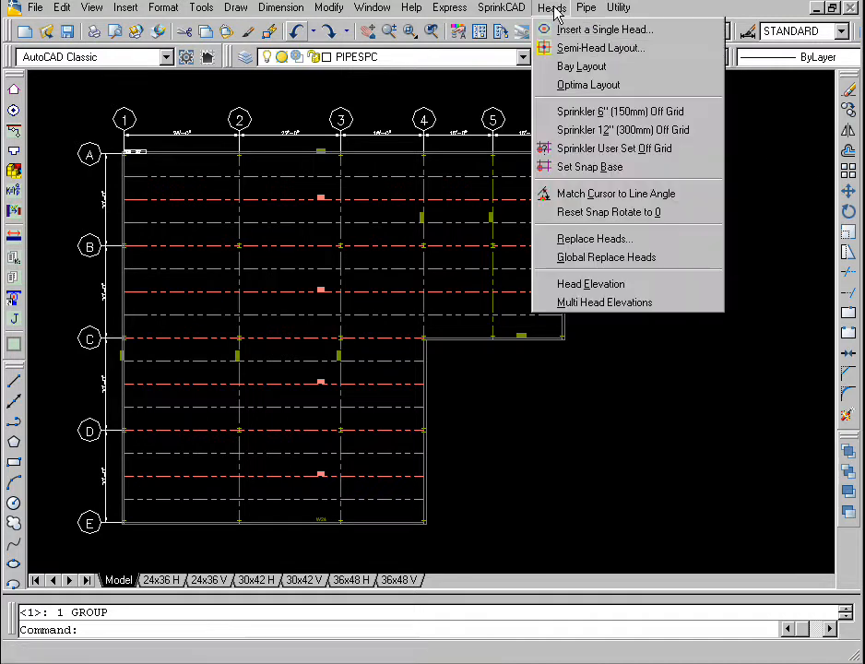
click(576, 68)
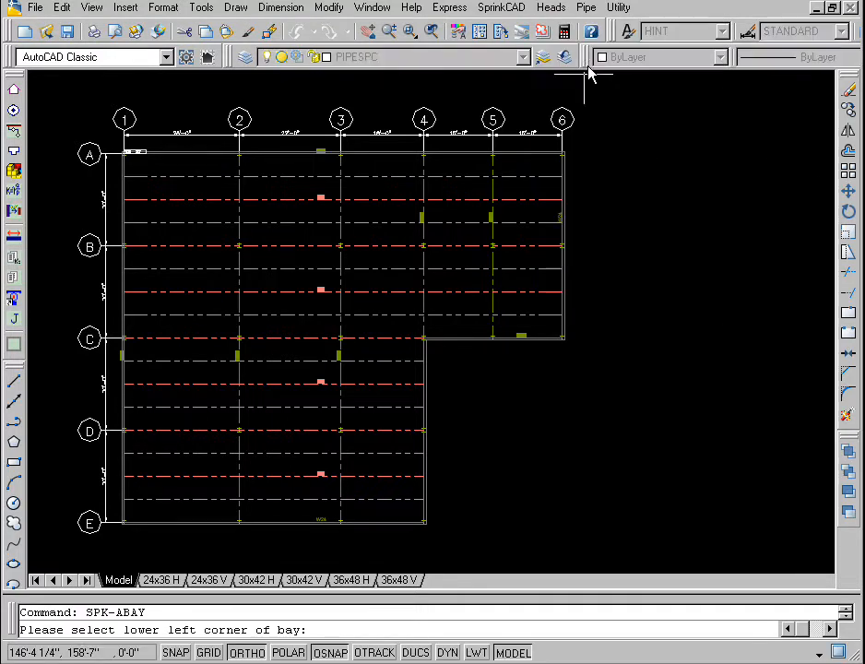
click(123, 523)
click(238, 149)
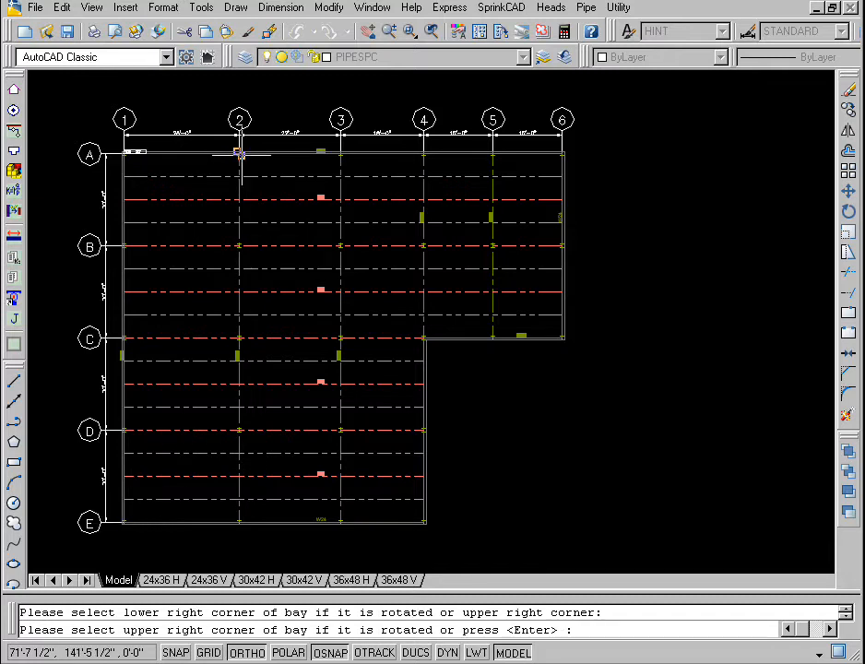
key(Return)
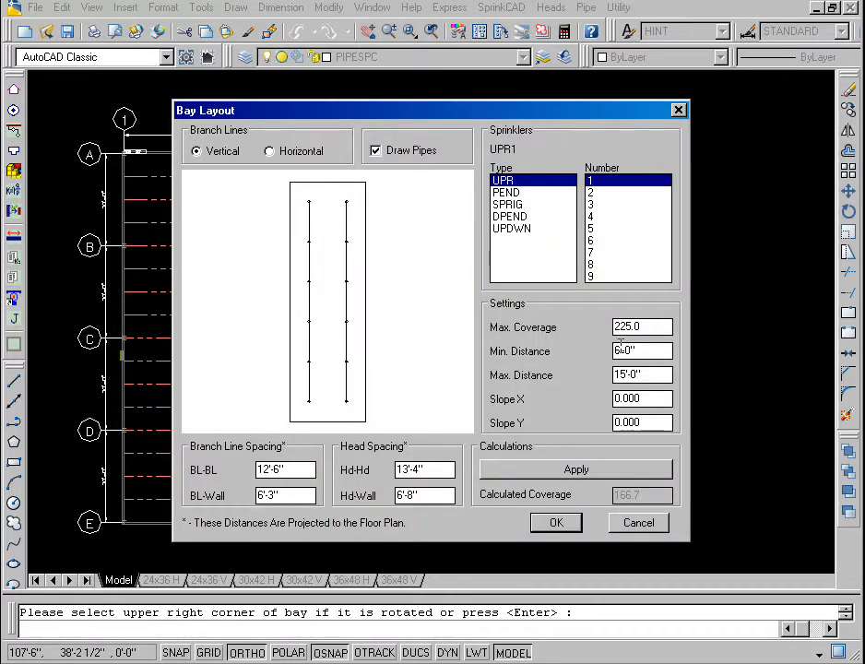
double_click(616, 326)
text(130.0)
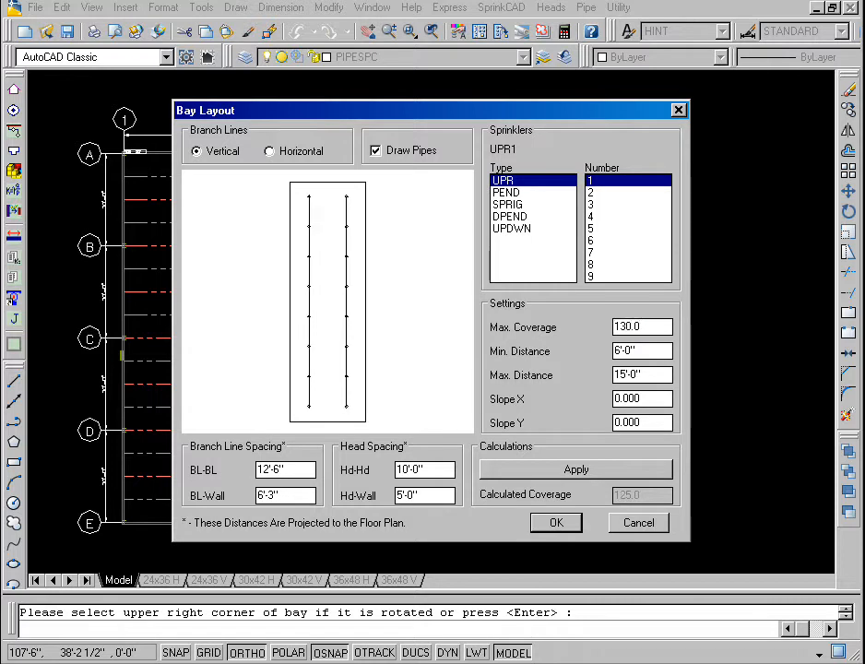
Step: Set the head-to-head spacing to 10'-4" and generate the sprinkler layout between gridlines 1 and 2
click(406, 469)
text(-)
key(Delete)
text(4)
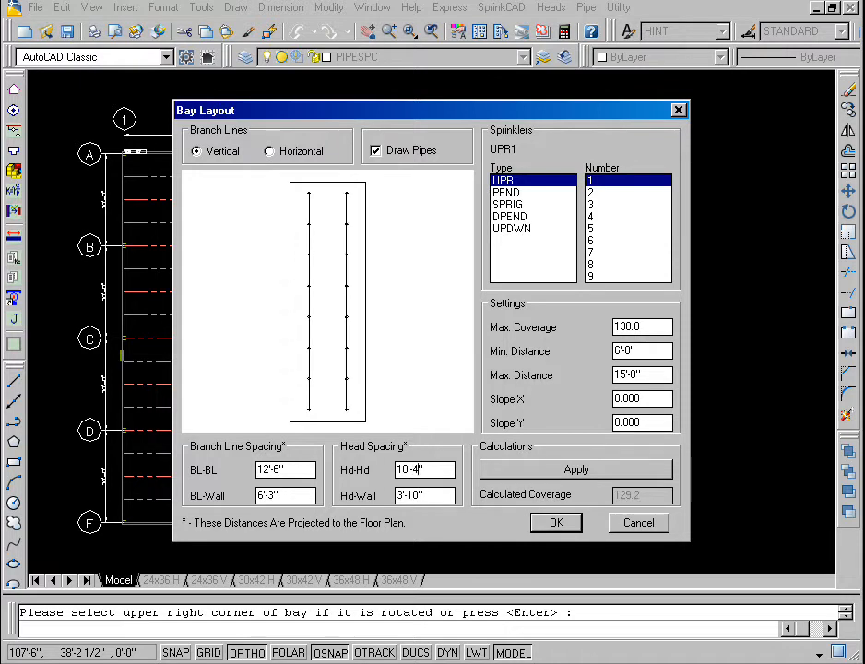
click(572, 528)
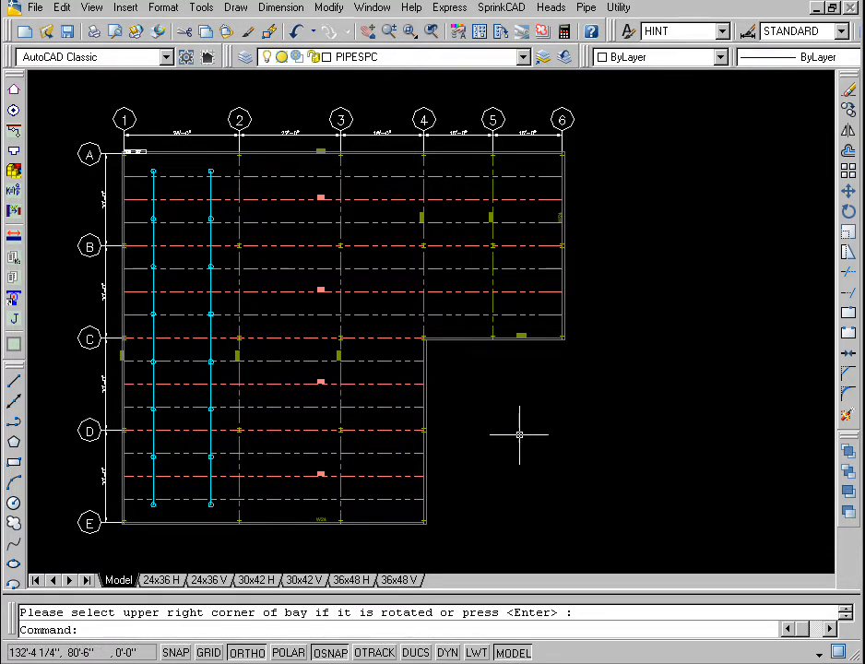
Step: Repeat the Bay Layout for the bay from grid E-2 to A-3
right_click(609, 304)
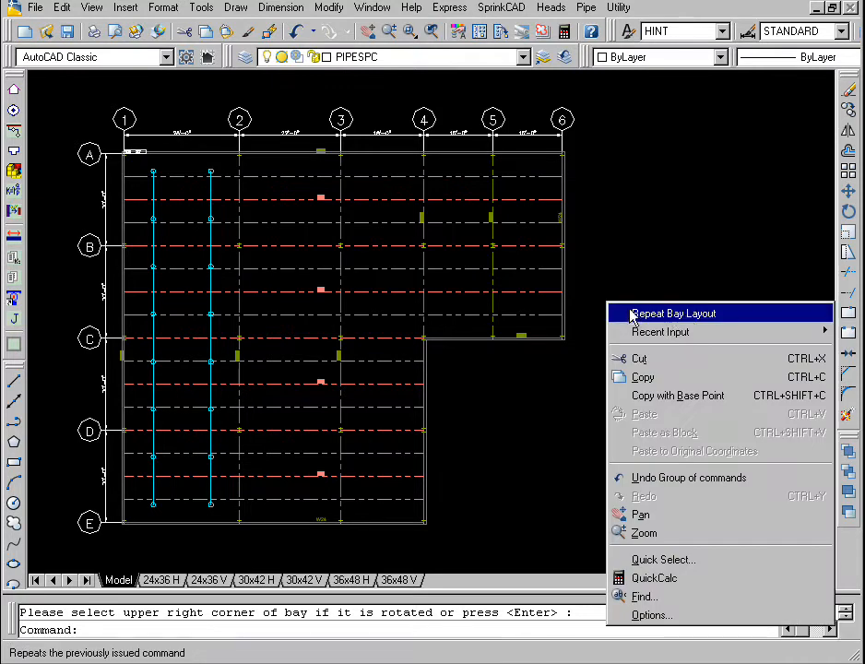
click(688, 313)
click(239, 521)
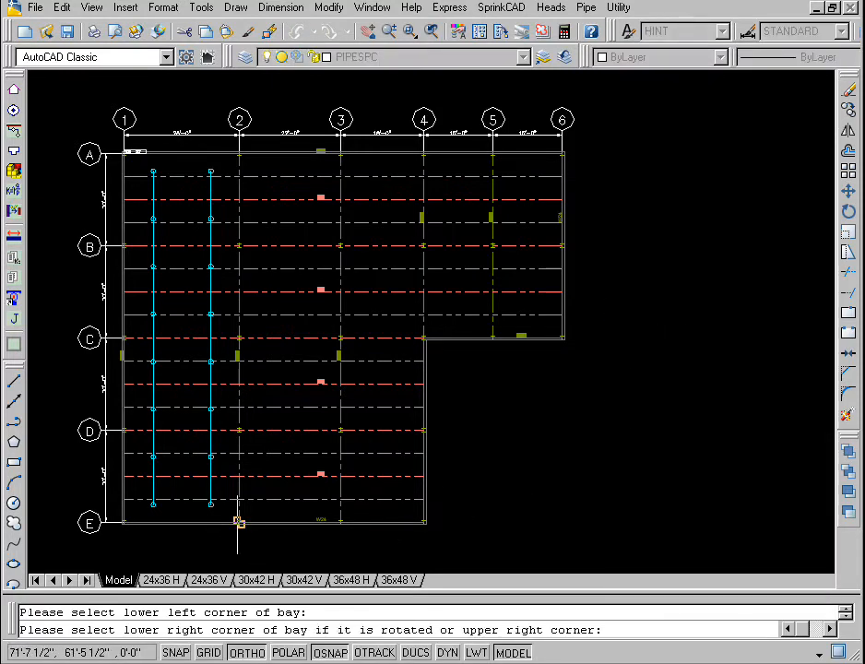
click(340, 154)
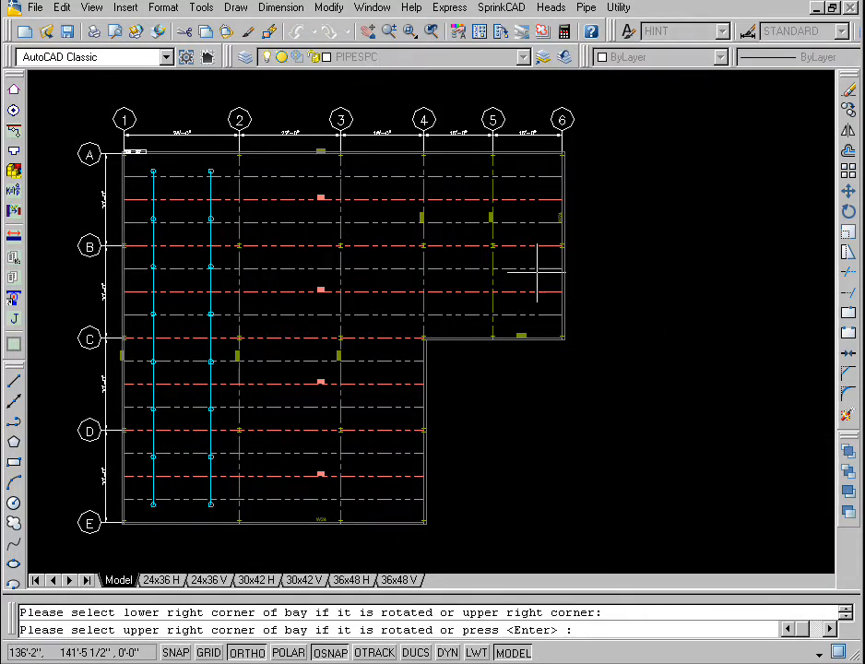
key(Return)
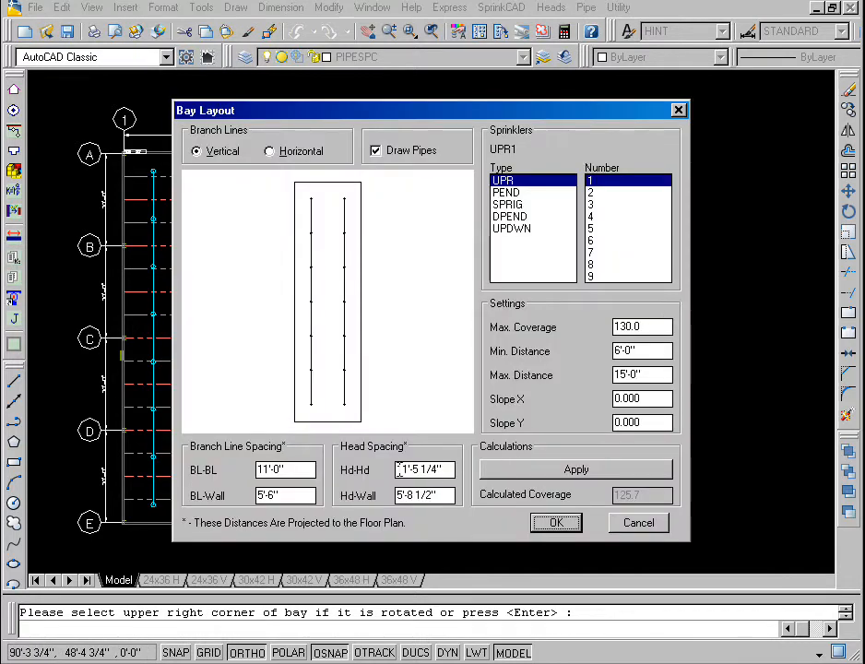
Step: Set head-to-head spacing to 10'-4" and head-to-wall spacing to 3'10", and generate the sprinkler layout between gridlines 2 and 3
double_click(397, 470)
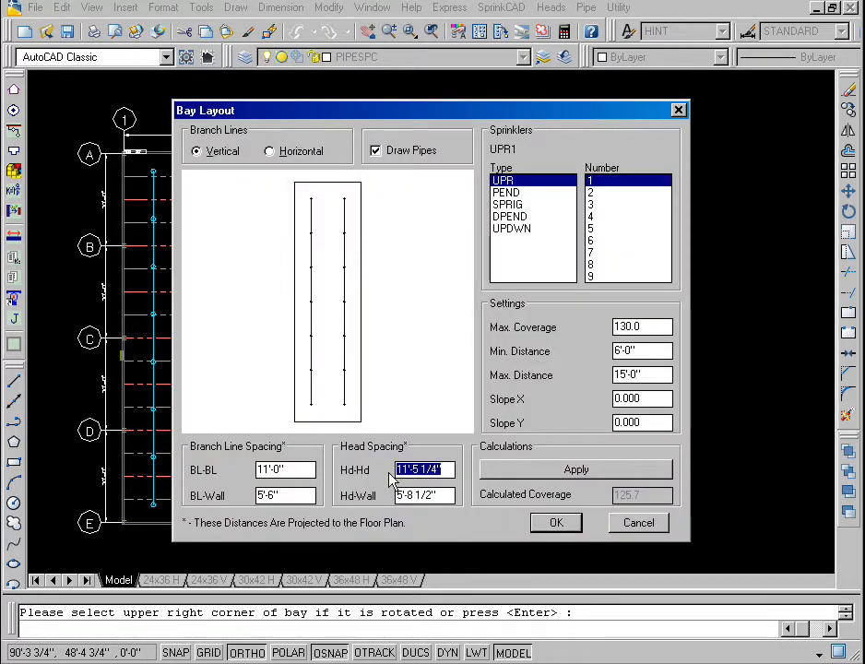
text(10'-4)
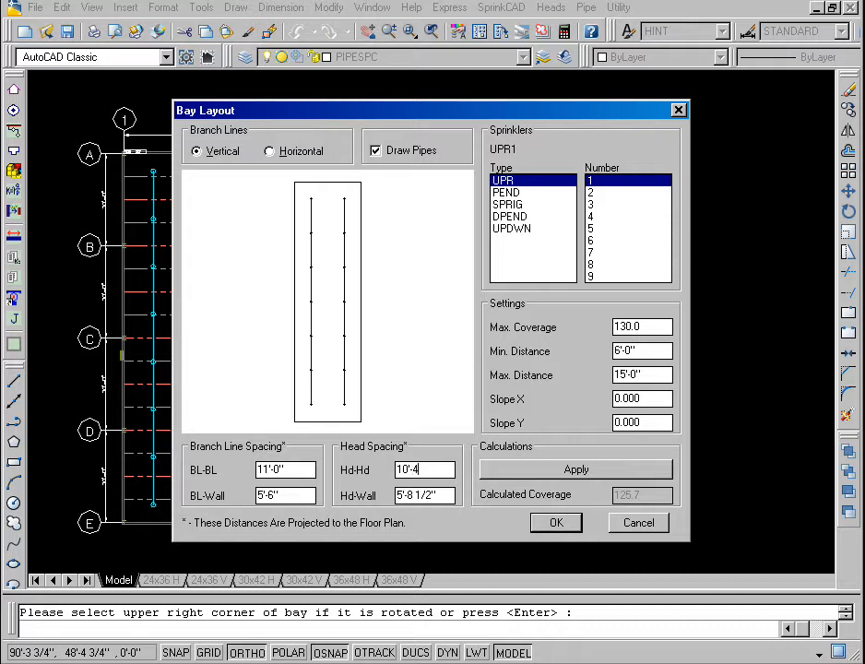
text(")
key(Tab)
text(3'10")
click(569, 532)
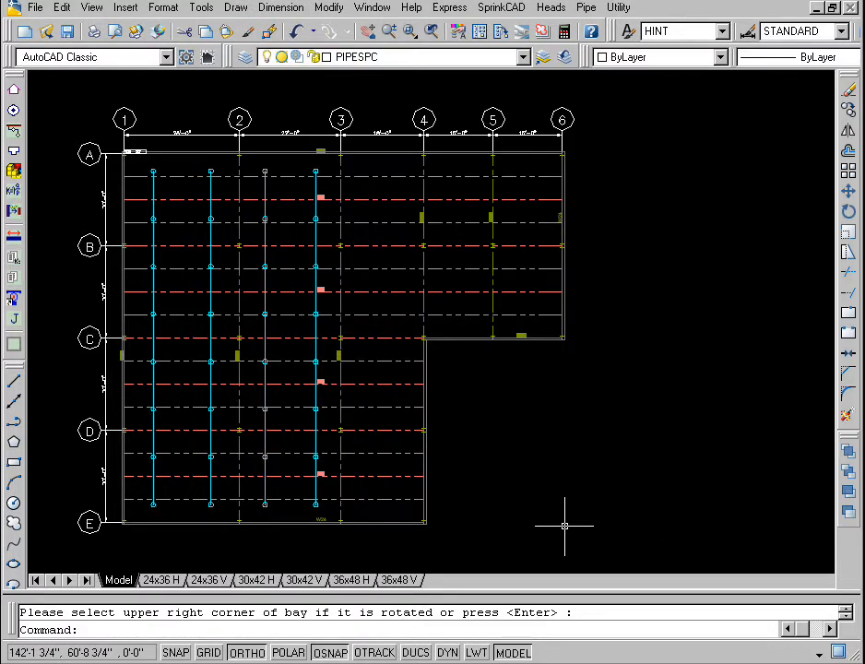
Step: Repeat the Bay Layout for the bay from grid E-3 to A-4
right_click(646, 277)
click(678, 284)
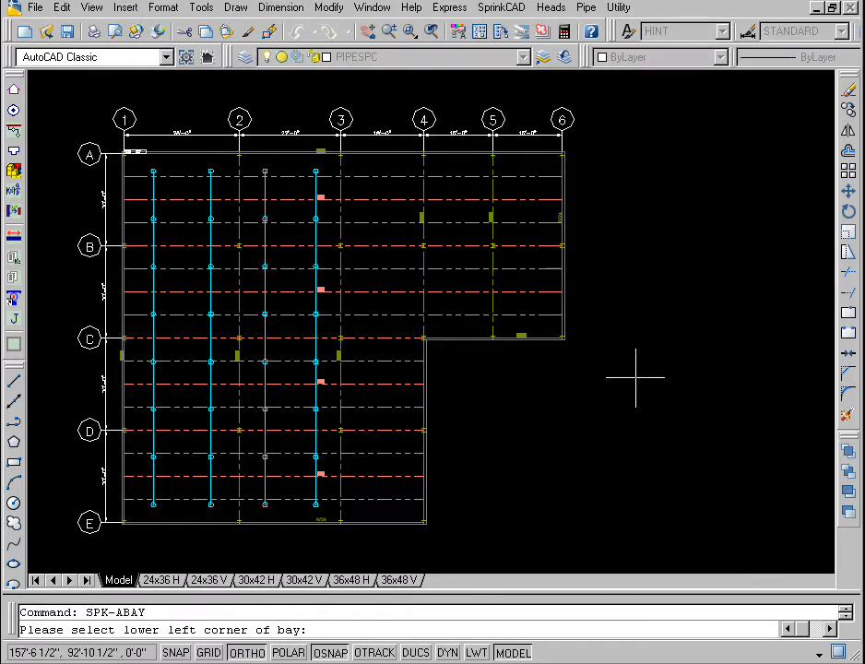
click(340, 521)
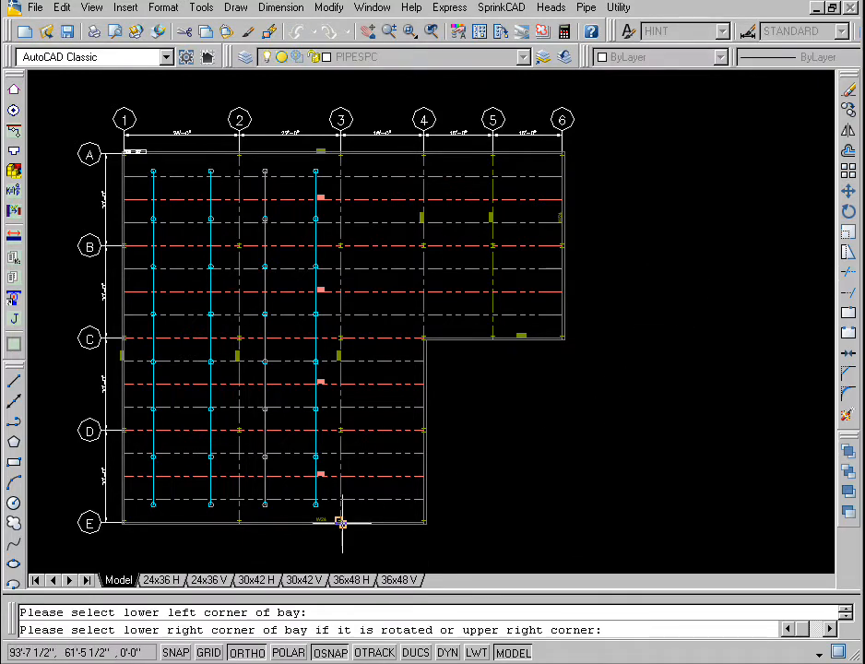
click(423, 153)
key(Return)
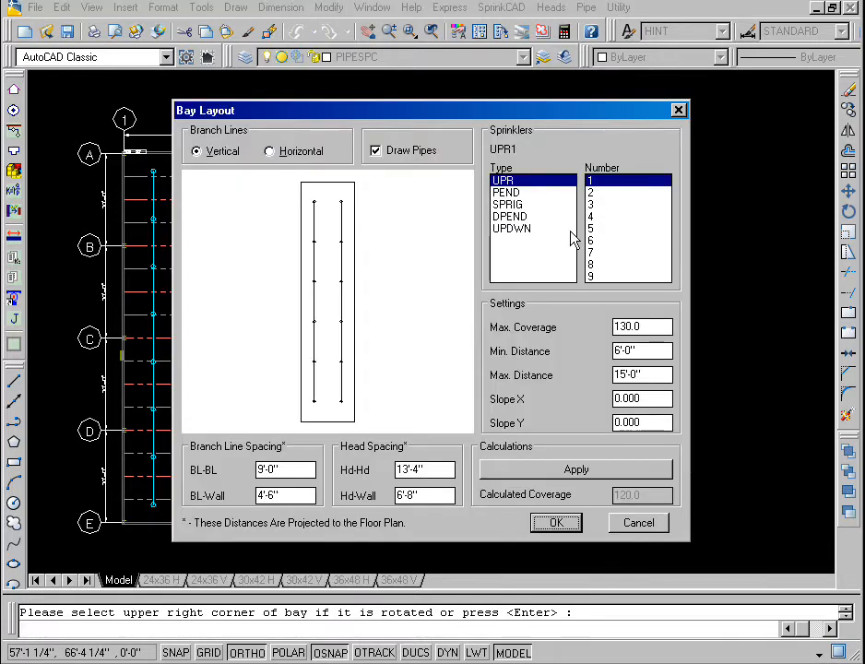
Step: Set head-to-head spacing to 10'-4" and head-to-wall spacing to 3'-10", and generate the sprinkler layout between gridlines 3 and 4
click(400, 469)
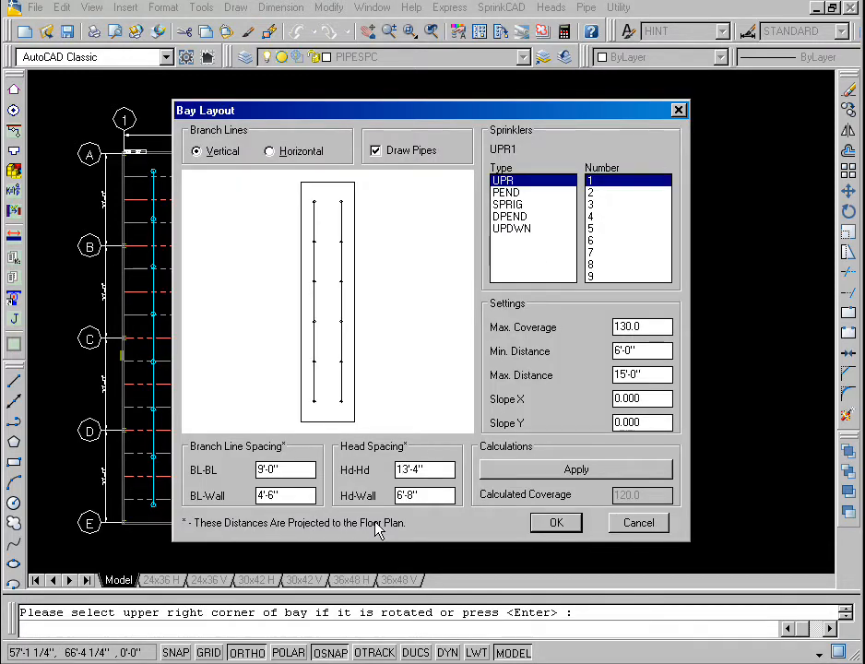
key(Delete)
text(0)
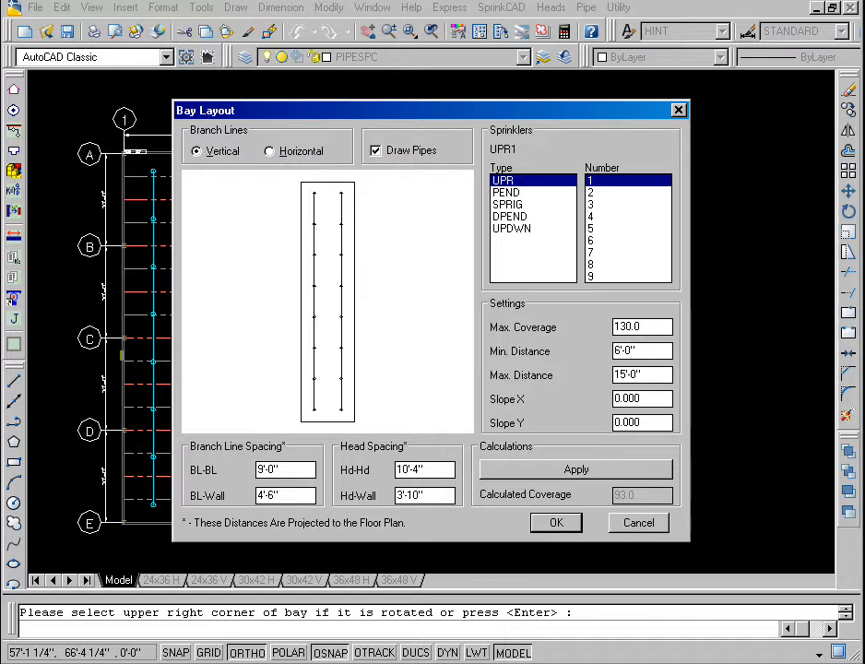
click(558, 524)
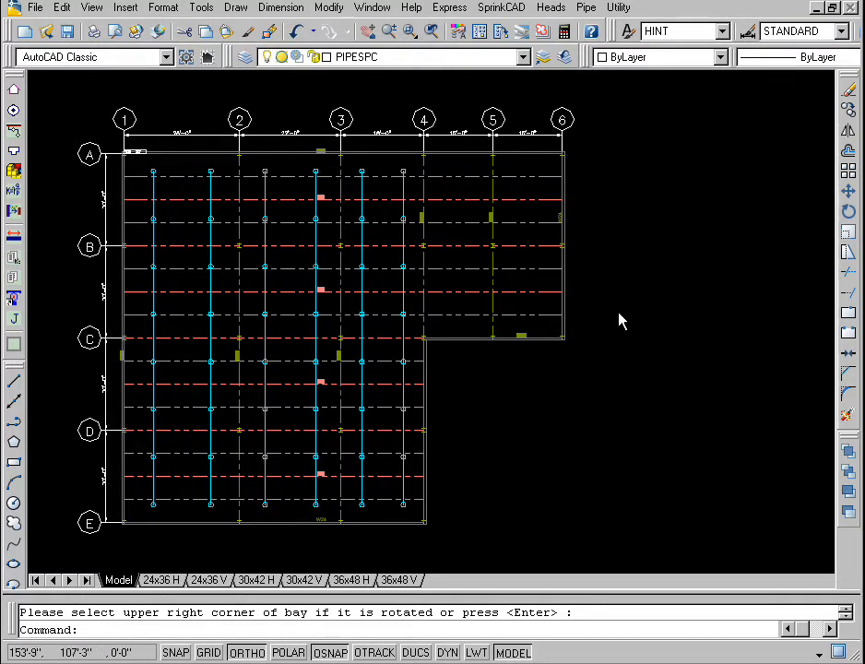
Step: Generate a Bay Layout for the bay from grid C-4 to A-5, accepting the proposed spacings
right_click(619, 320)
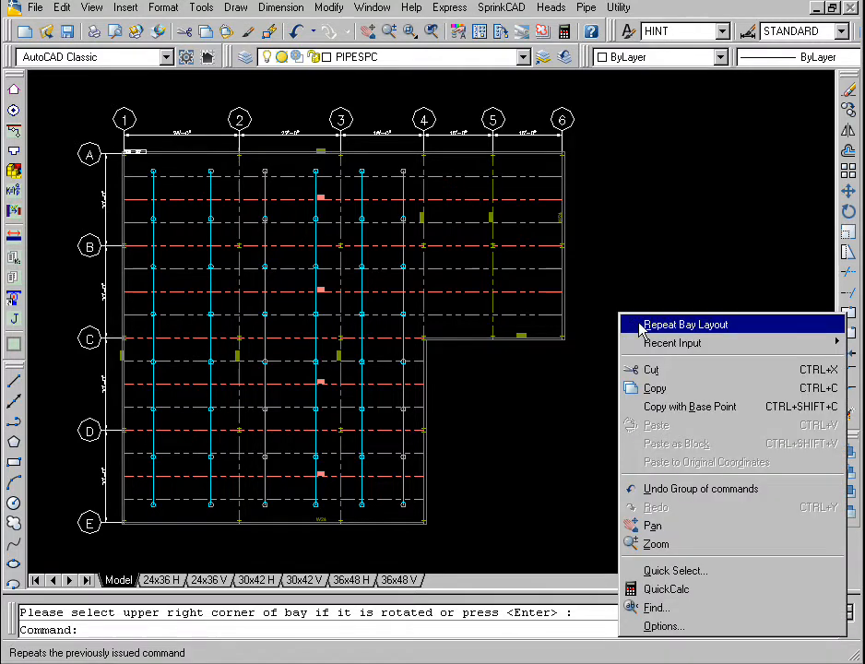
click(632, 325)
click(424, 339)
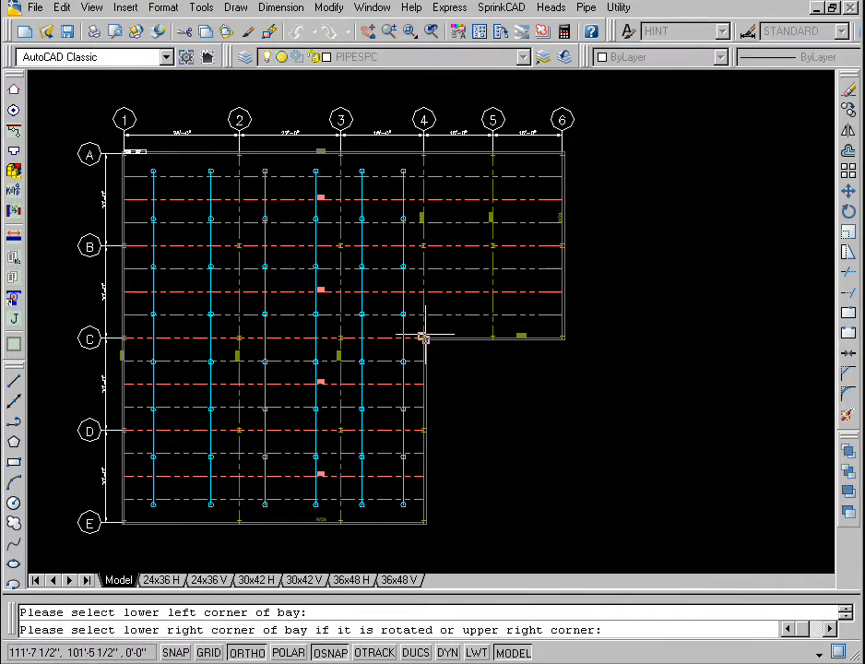
click(492, 153)
key(Return)
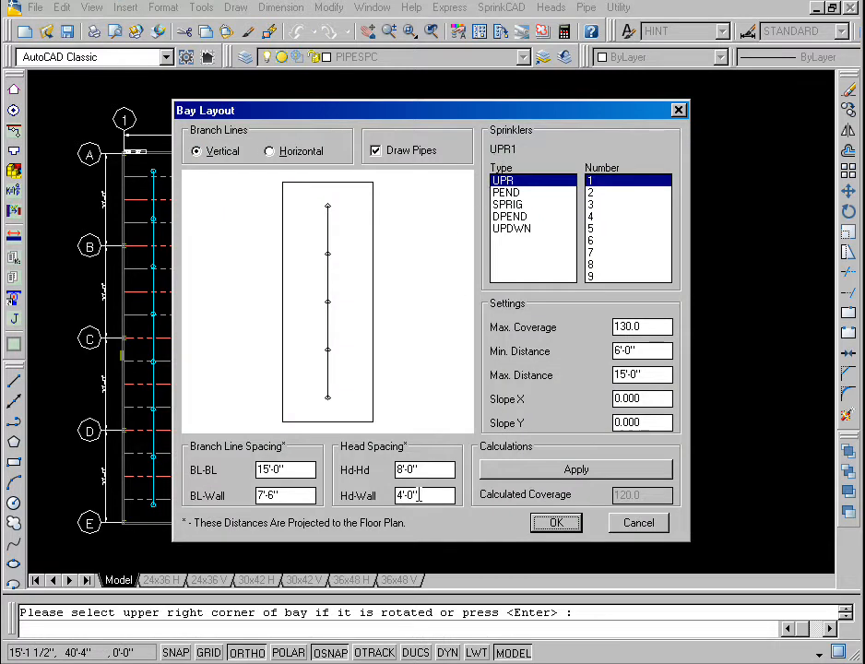
click(553, 524)
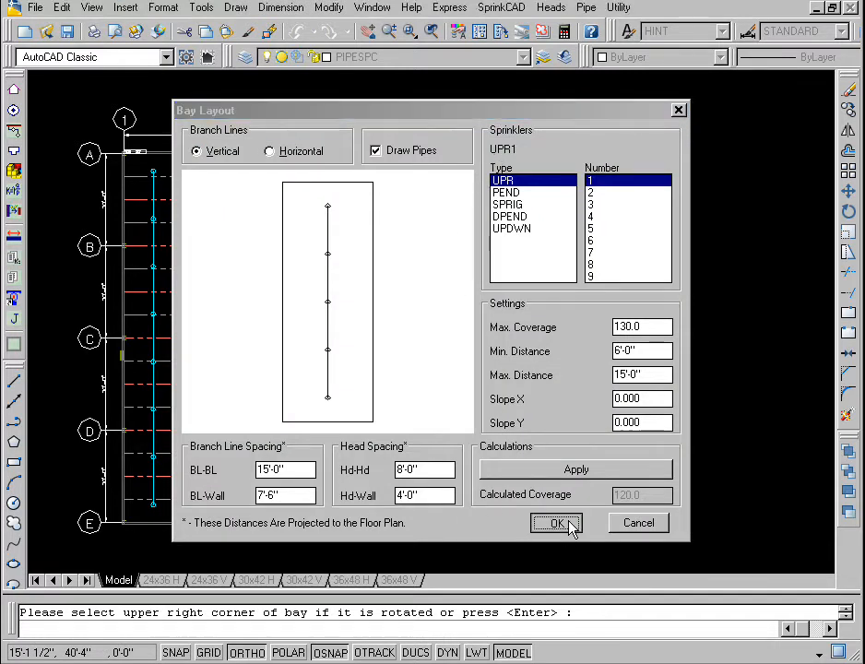
Step: Generate a Bay Layout for the bay from grid C-5 to A-6, accepting the proposed spacings
right_click(547, 420)
click(560, 429)
click(493, 338)
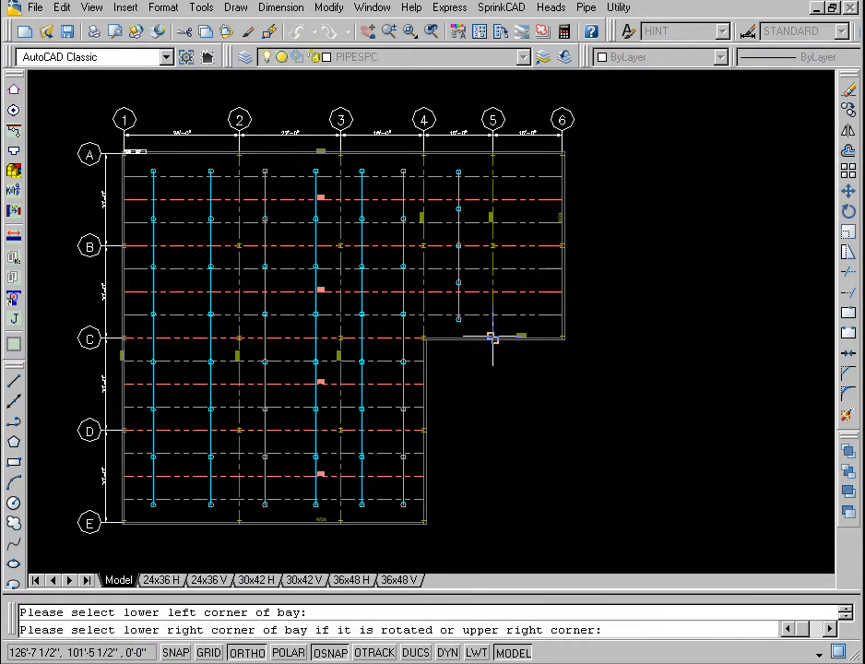
click(562, 153)
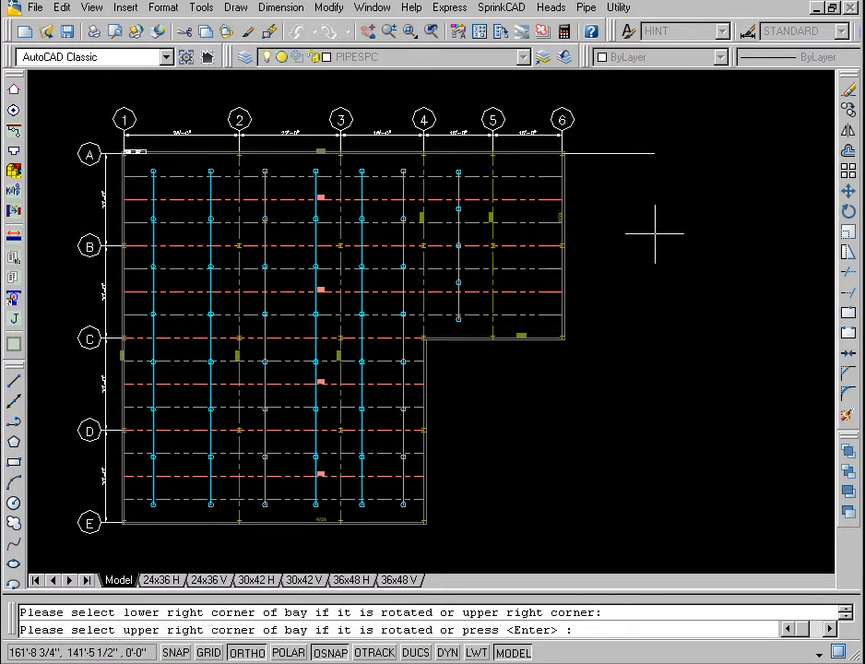
key(Return)
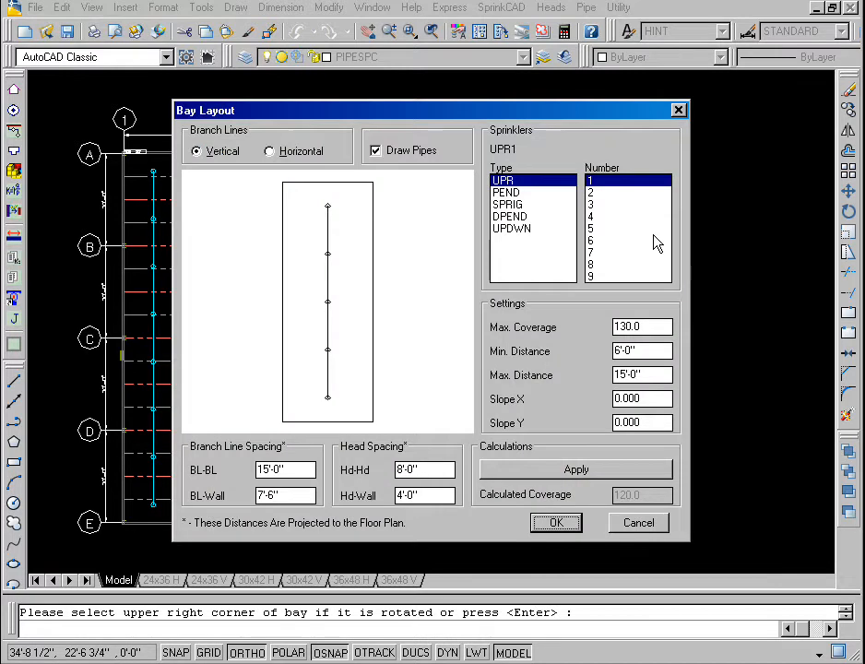
click(557, 524)
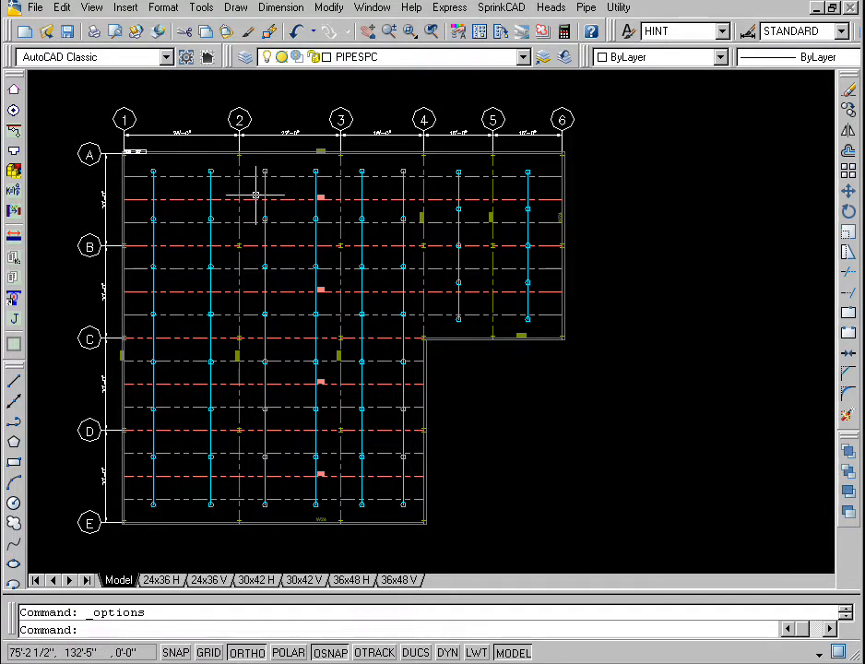
Step: Start an AutoDraw main pipe with a capped start, tracking its start point 8' from column C-1 toward gridline B
click(14, 135)
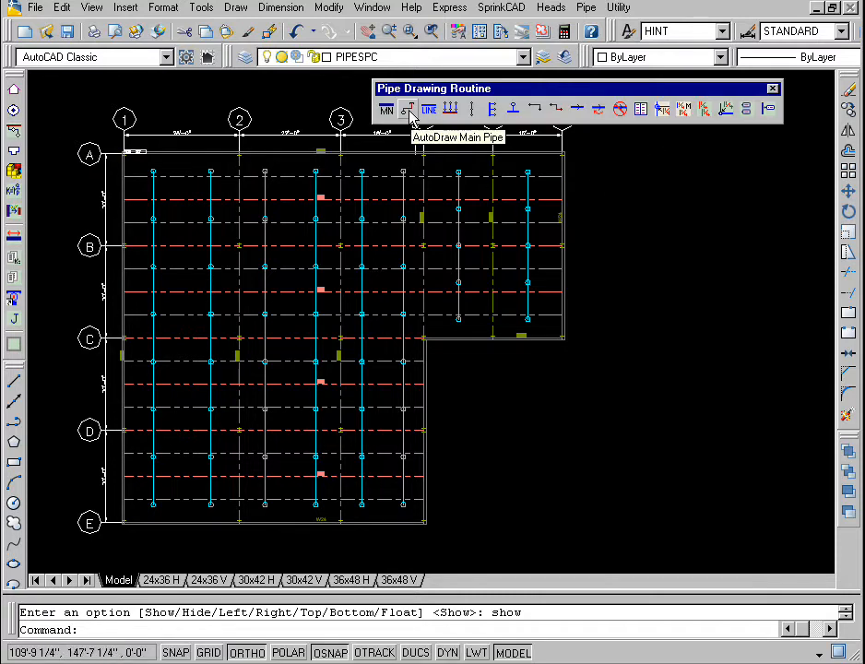
click(407, 111)
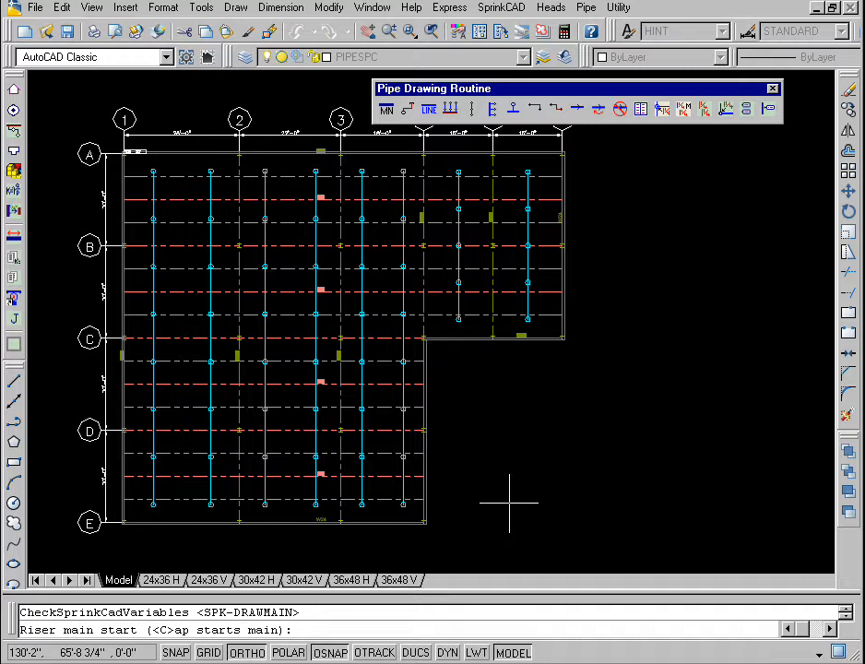
text(c)
key(Return)
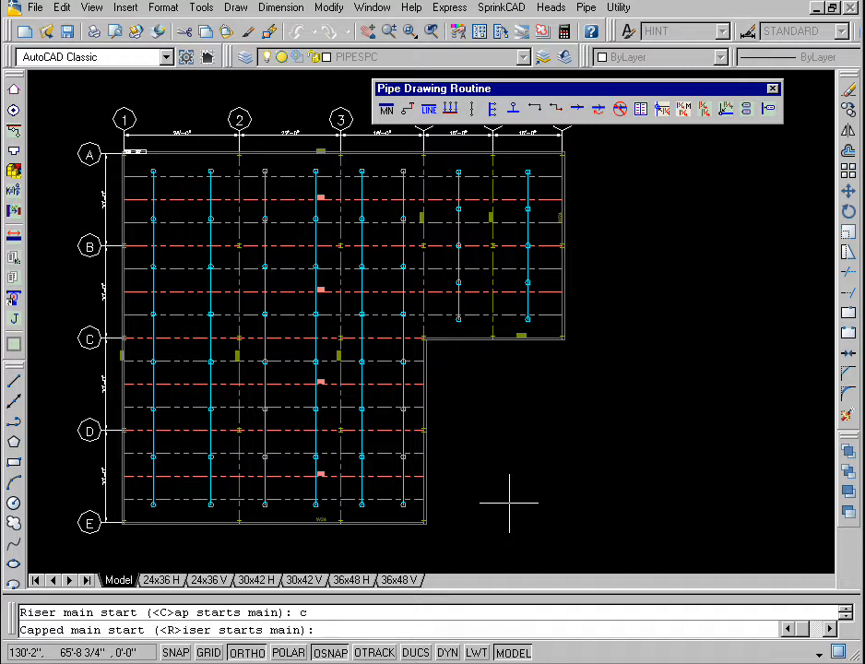
text(tra)
key(Return)
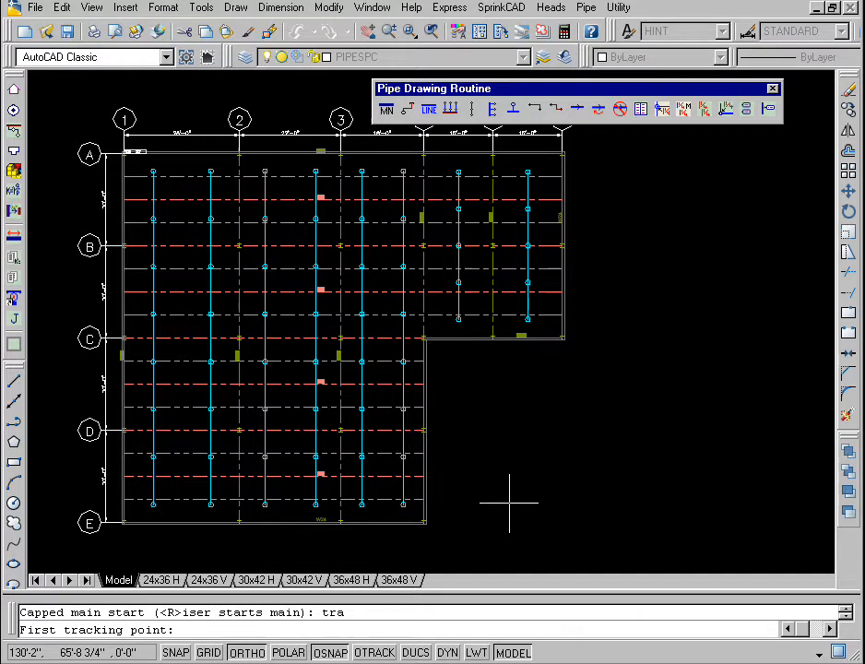
click(125, 339)
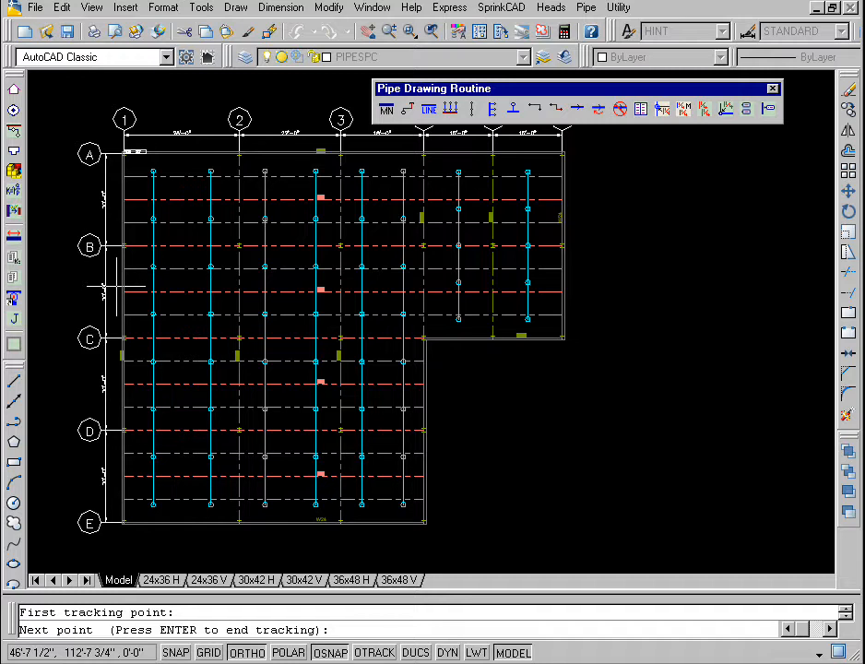
text(8)
key(Return)
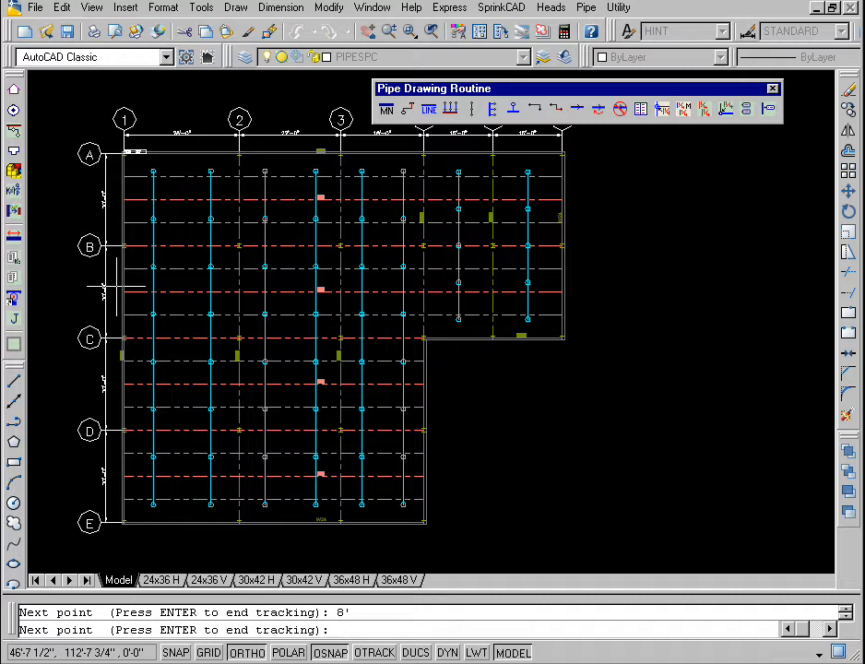
Step: Draw the capped cross main horizontally past all branch lines from near gridline 1 to near gridline 6, and insert riser nipples
click(143, 300)
key(Return)
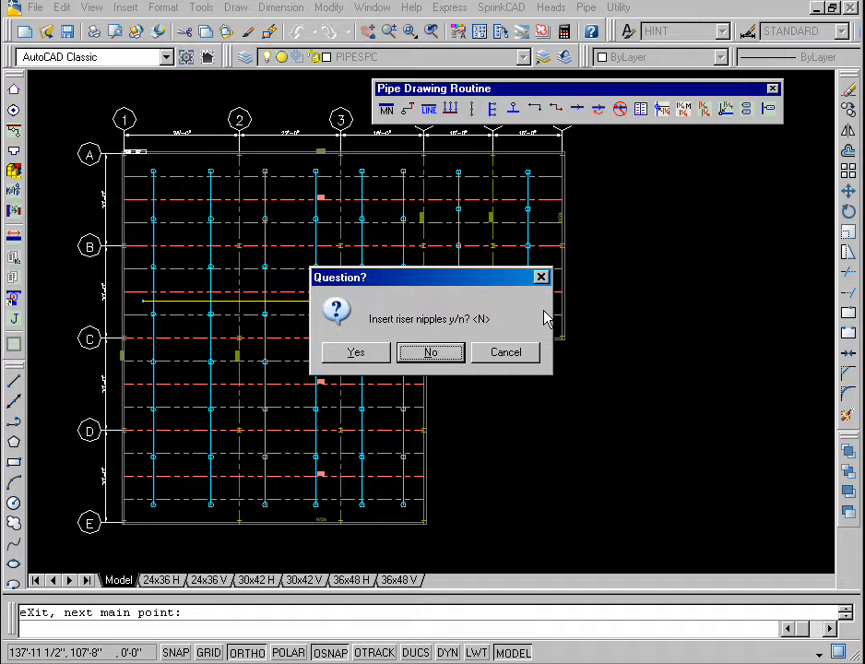
click(376, 358)
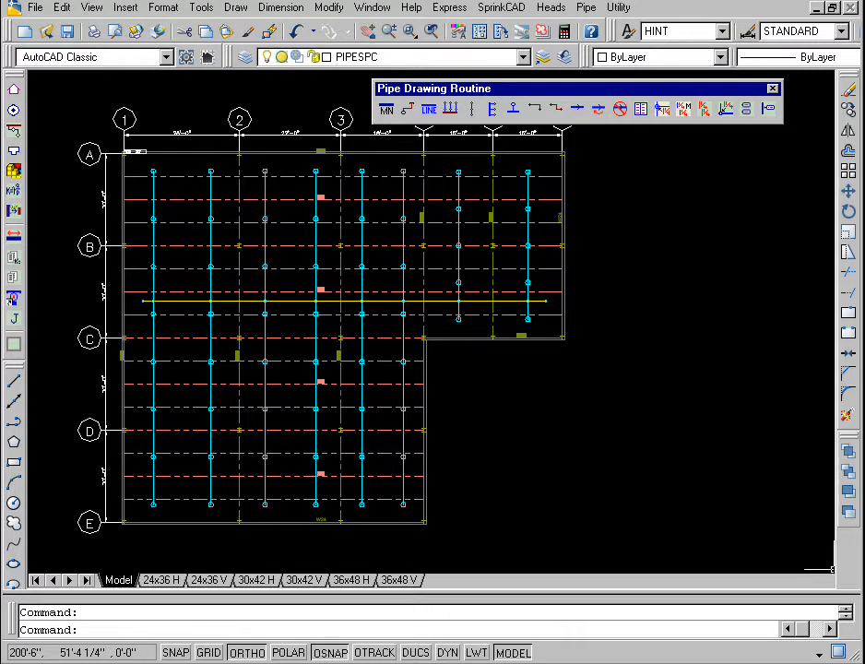
Step: Start a second AutoDraw main with a riser, tracking its start point from column E-4 9' toward gridline 3 and 3' toward gridline D
click(408, 110)
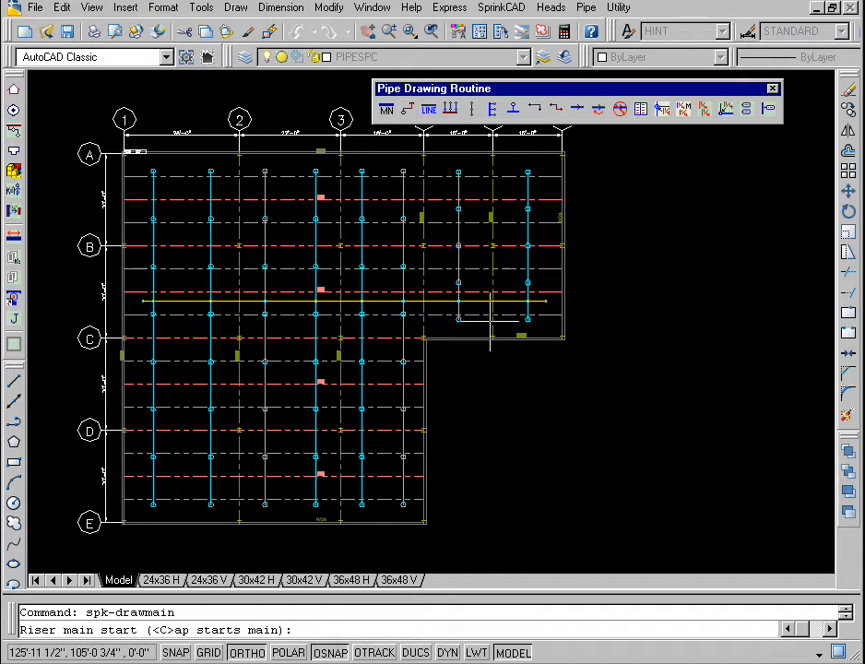
text(tra)
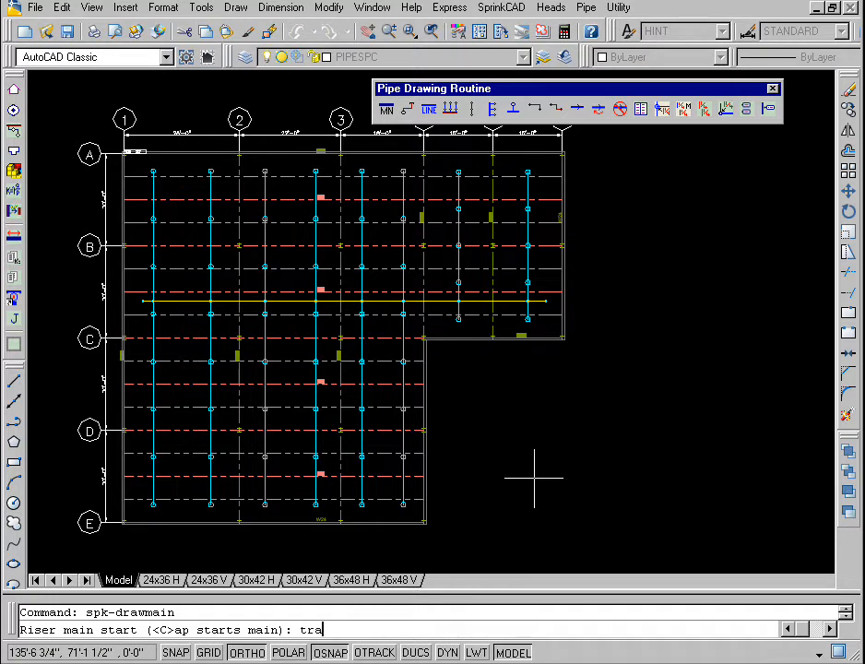
key(Return)
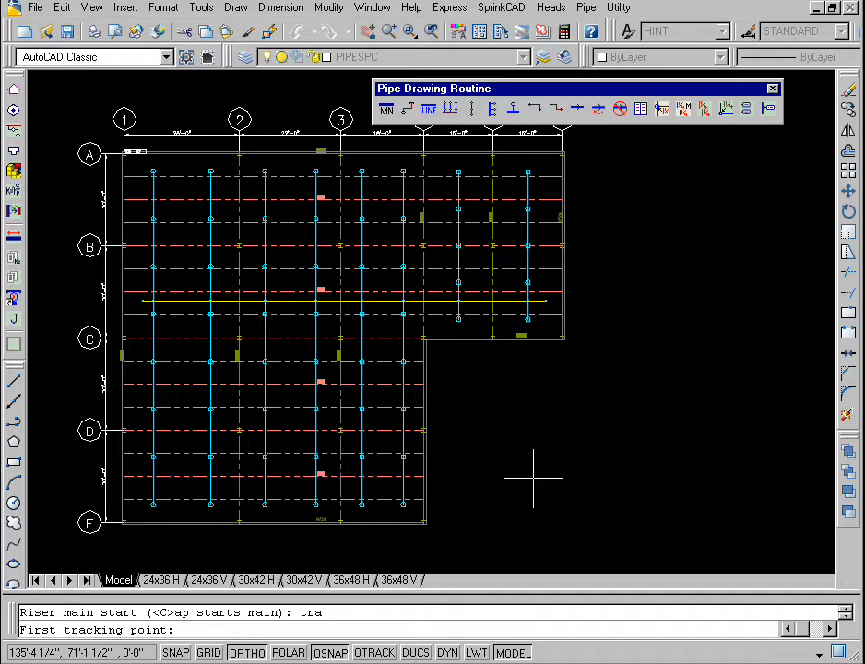
click(424, 522)
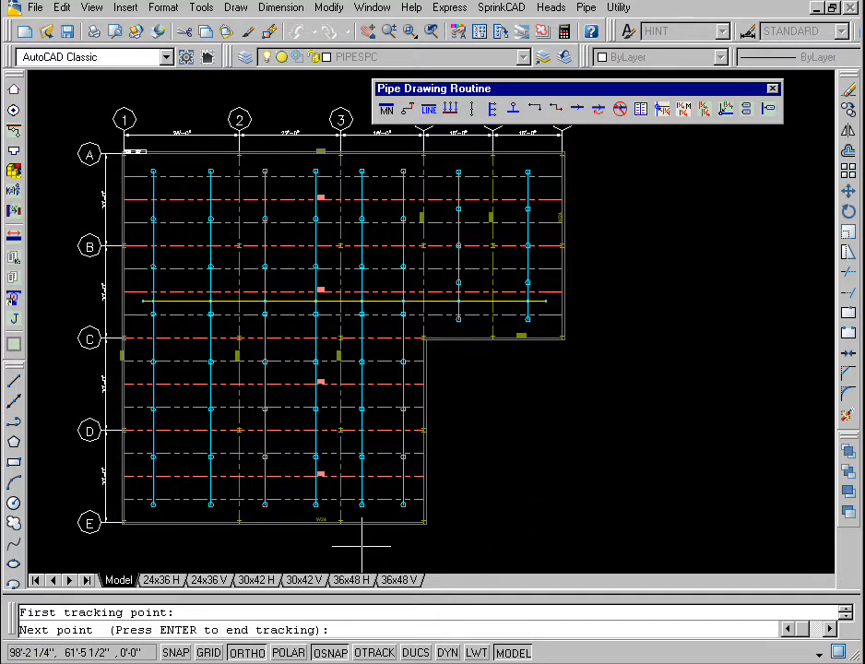
text(9')
key(Return)
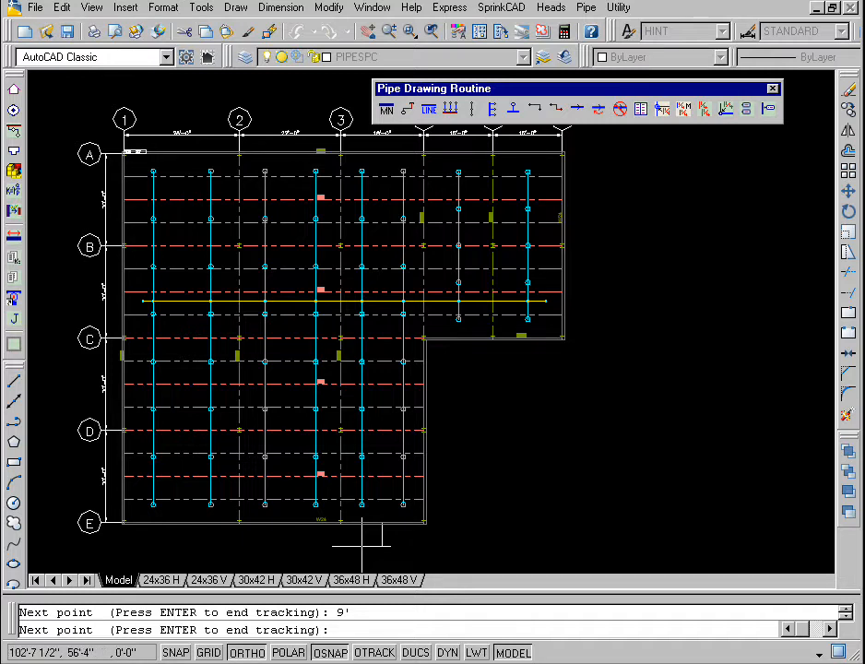
text(3')
key(Return)
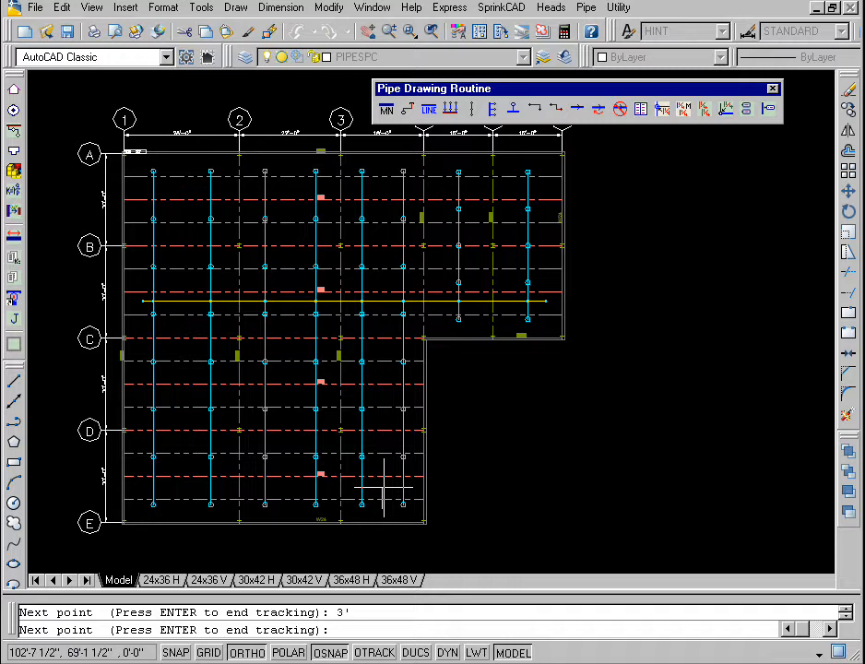
key(Return)
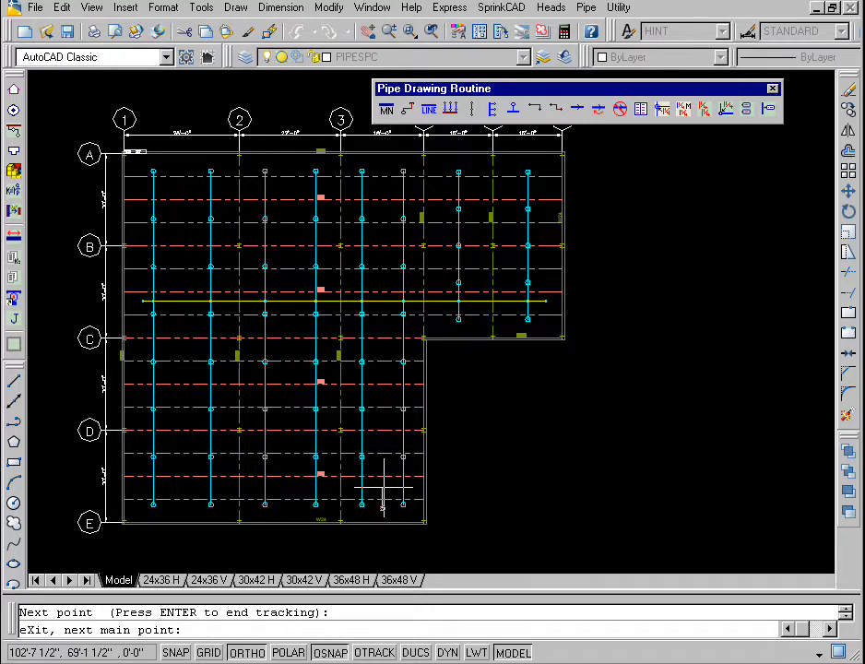
Step: Run the feed main from the riser perpendicular to the horizontal cross main, declining the riser nipple
text(perp)
key(Return)
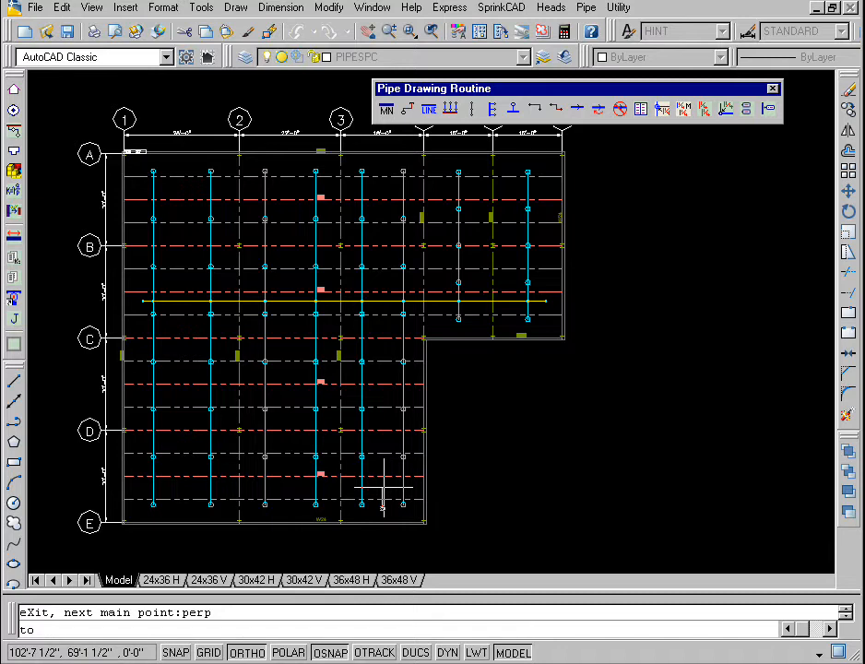
click(383, 301)
key(Return)
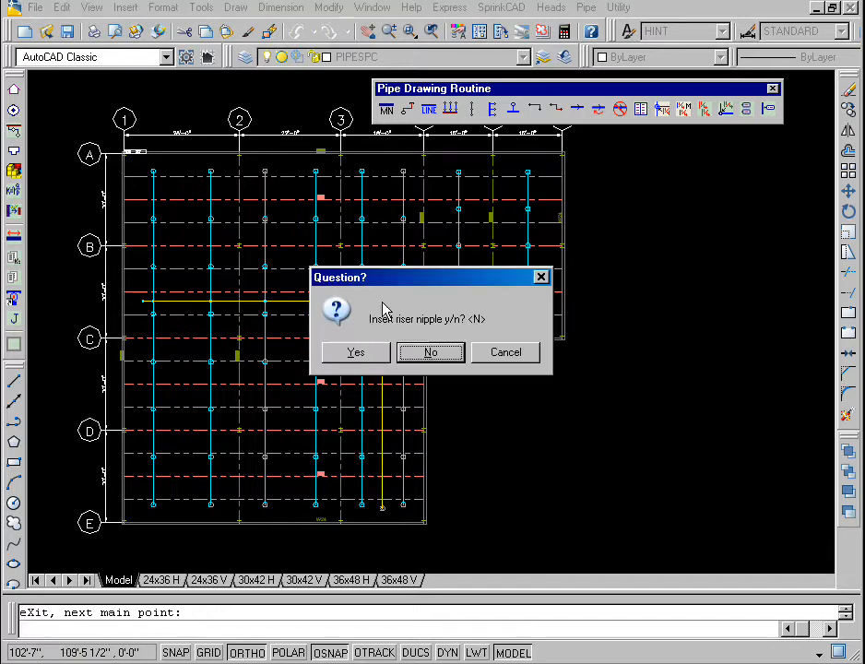
click(431, 352)
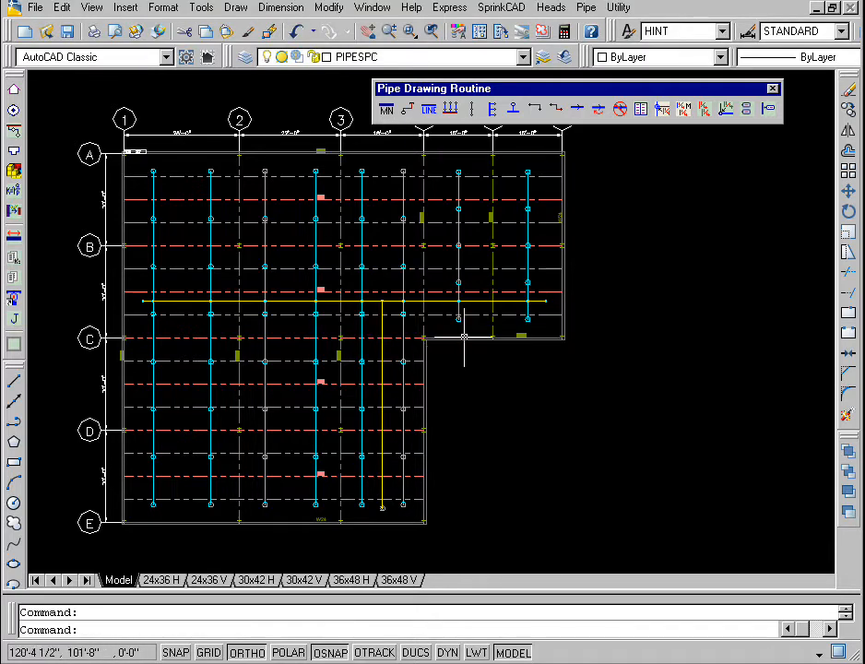
Step: Select the fitting at the junction of the feed main and the cross main for inspection
click(409, 31)
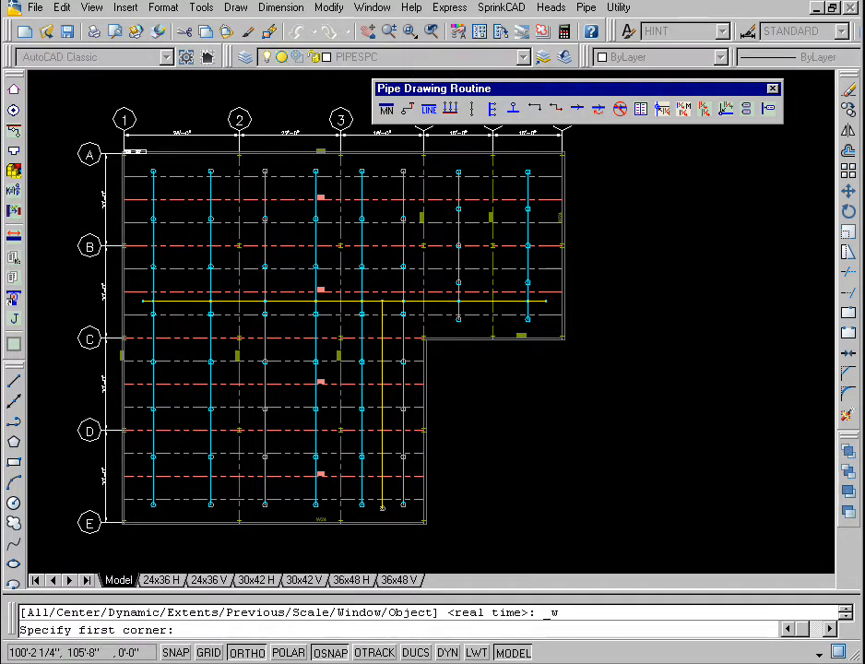
click(355, 282)
click(416, 327)
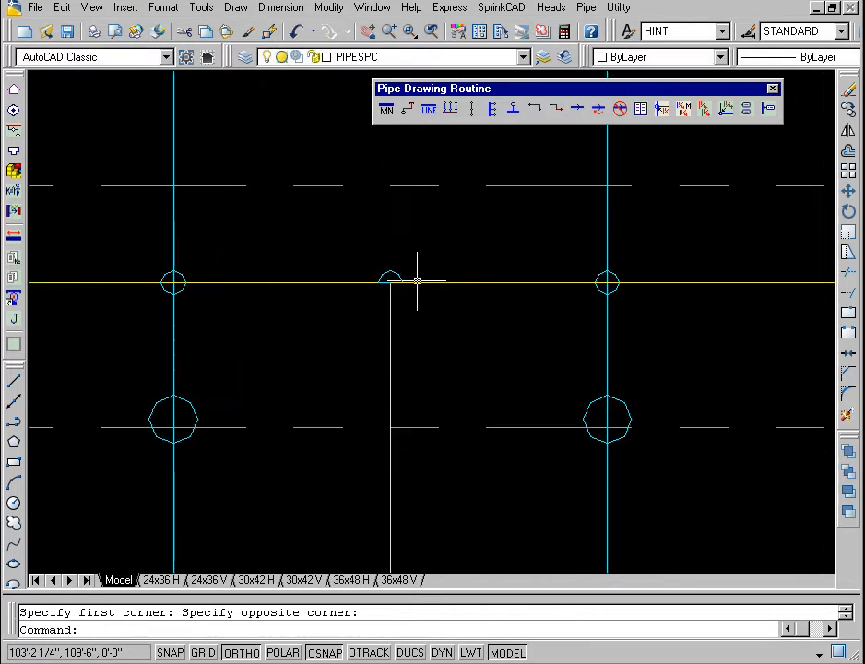
click(440, 251)
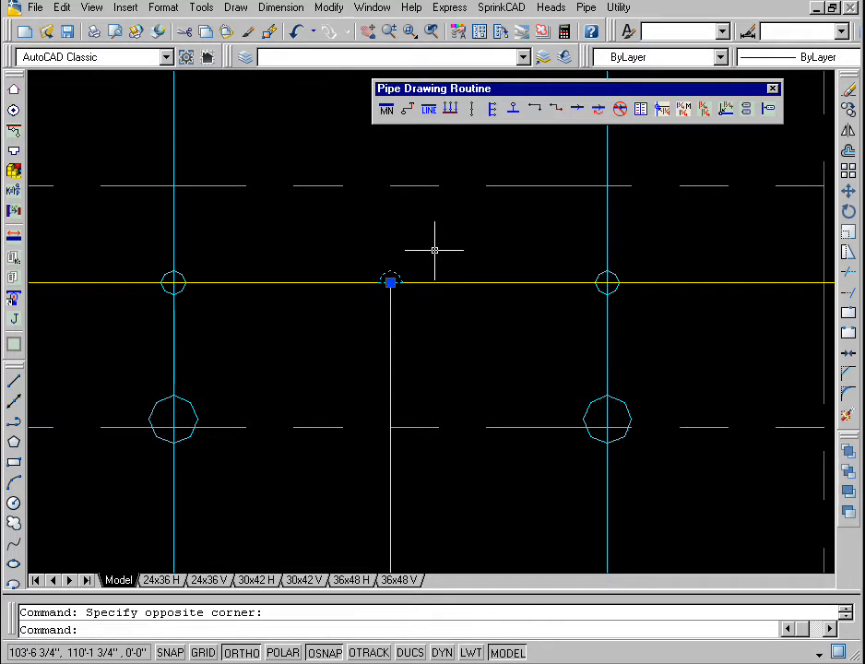
Step: Erase the selected fitting symbols at the junction of the feed main and the cross main
key(Delete)
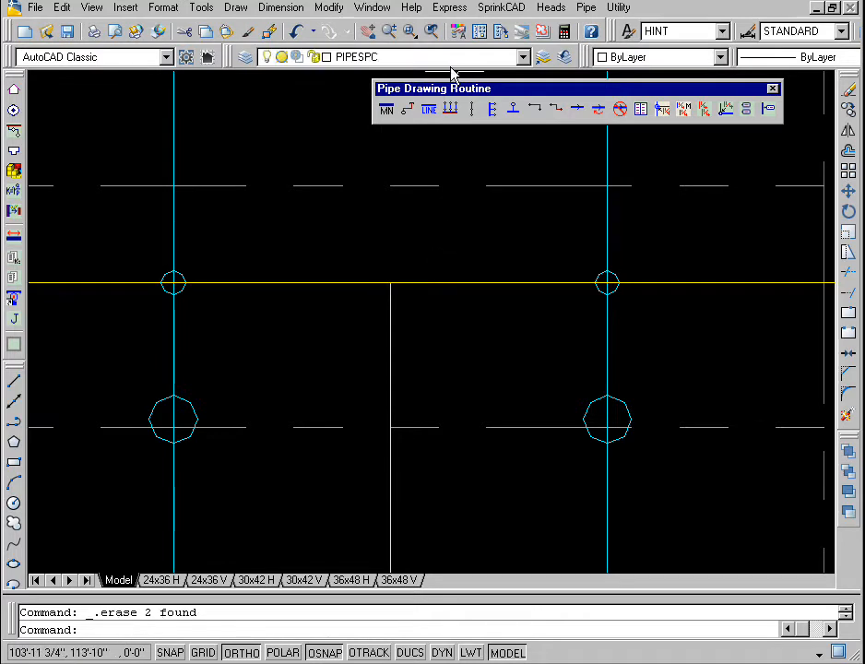
click(432, 32)
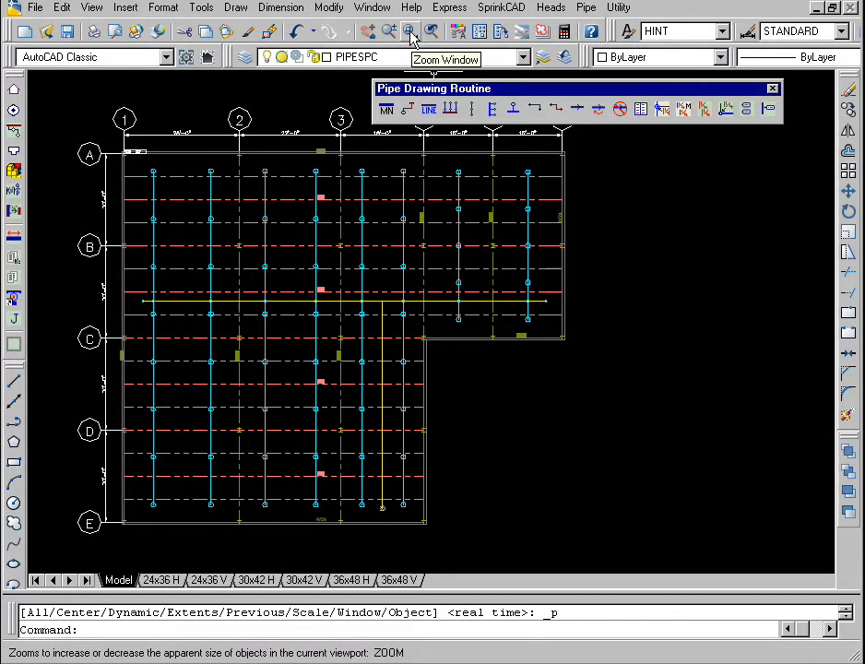
Step: Erase the cross main's end pipe and cap beyond the last branch line near gridline 6
click(410, 32)
click(507, 337)
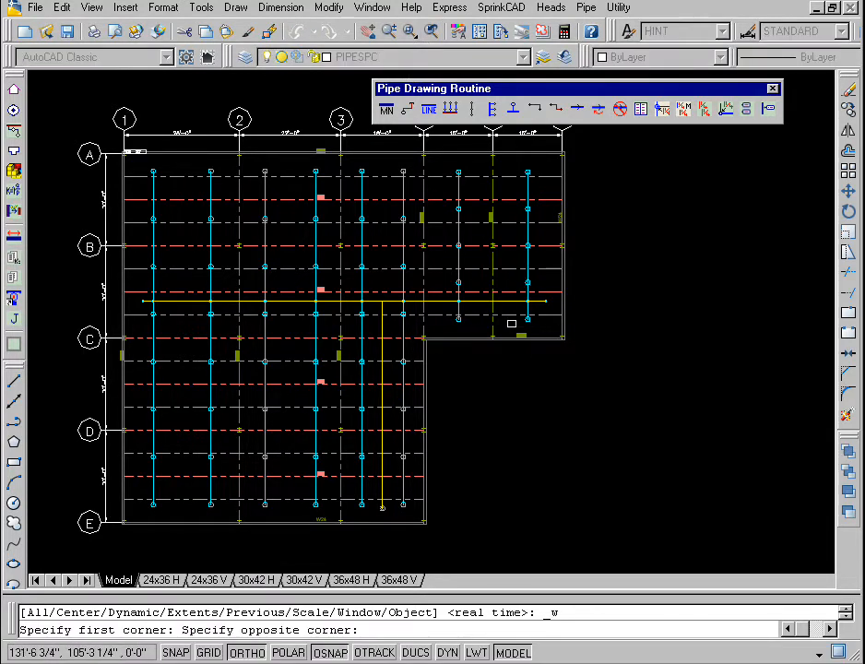
click(574, 282)
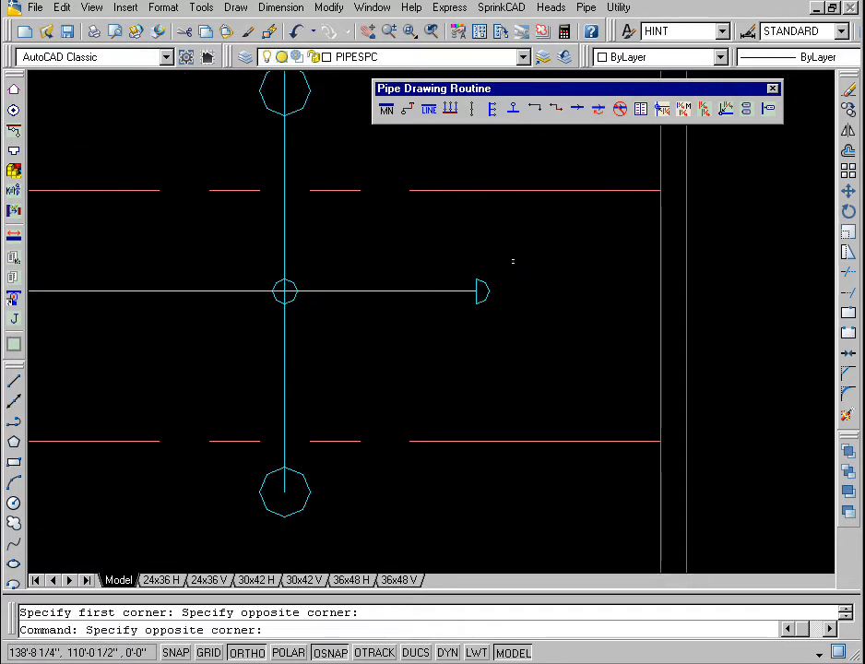
click(514, 259)
click(408, 317)
key(Delete)
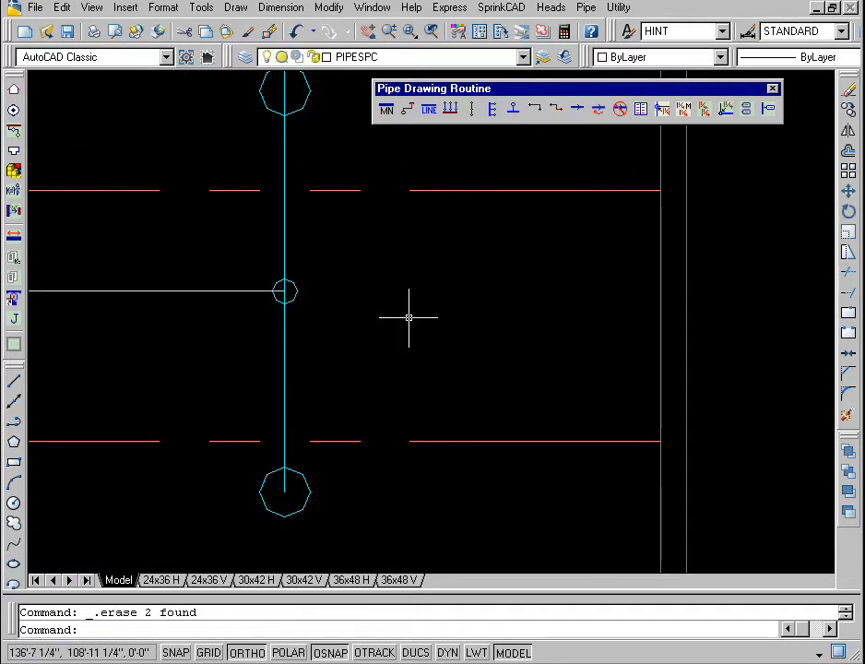
Step: Add a nipple and cap to the cross main's end near gridline 6, accepting the nipple length of 6
click(581, 10)
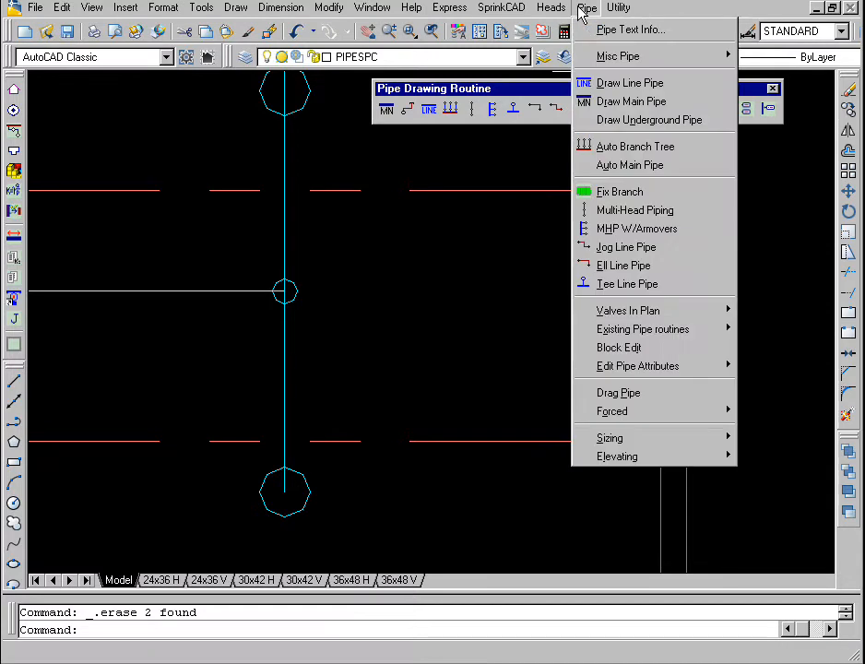
mouse_move(599, 57)
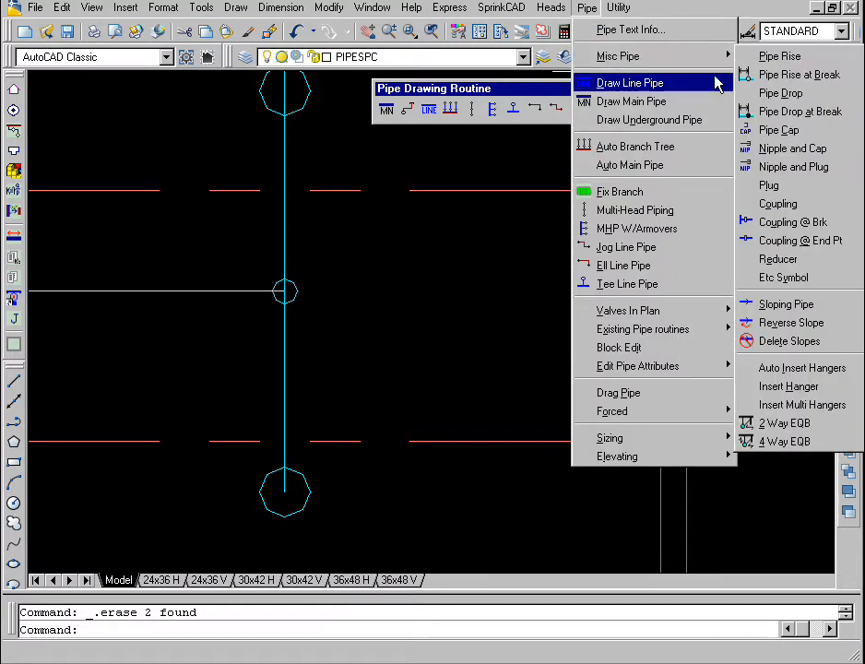
click(776, 148)
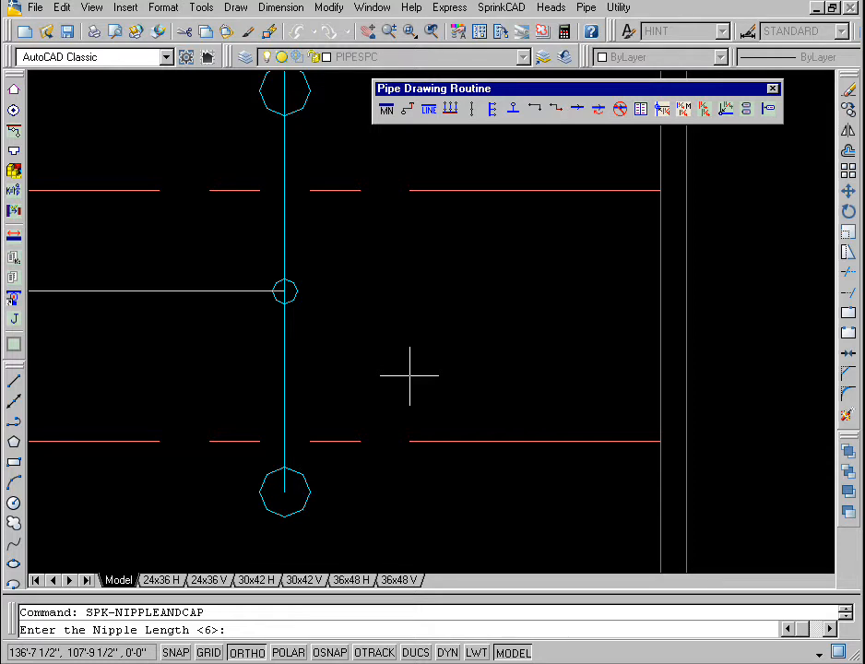
key(Return)
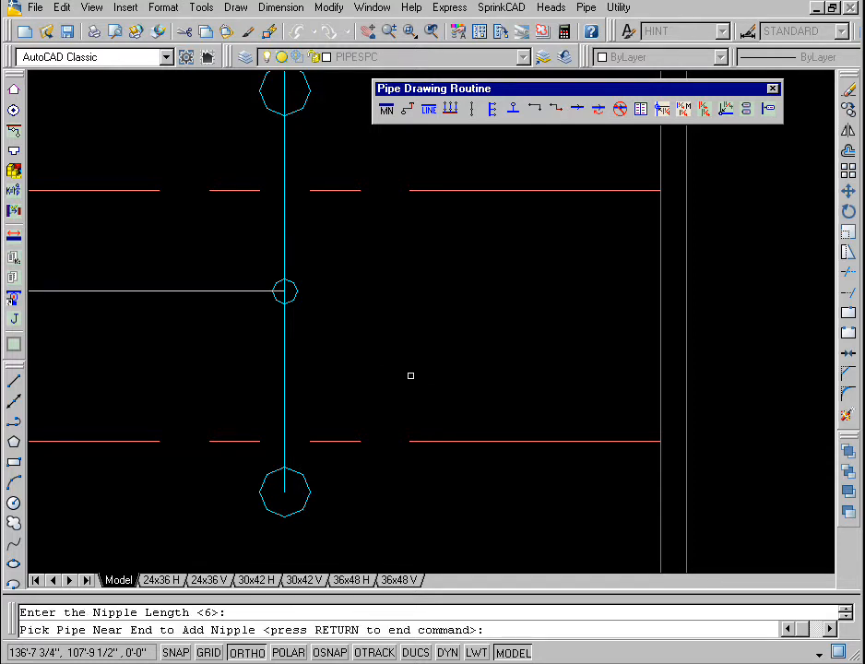
click(251, 290)
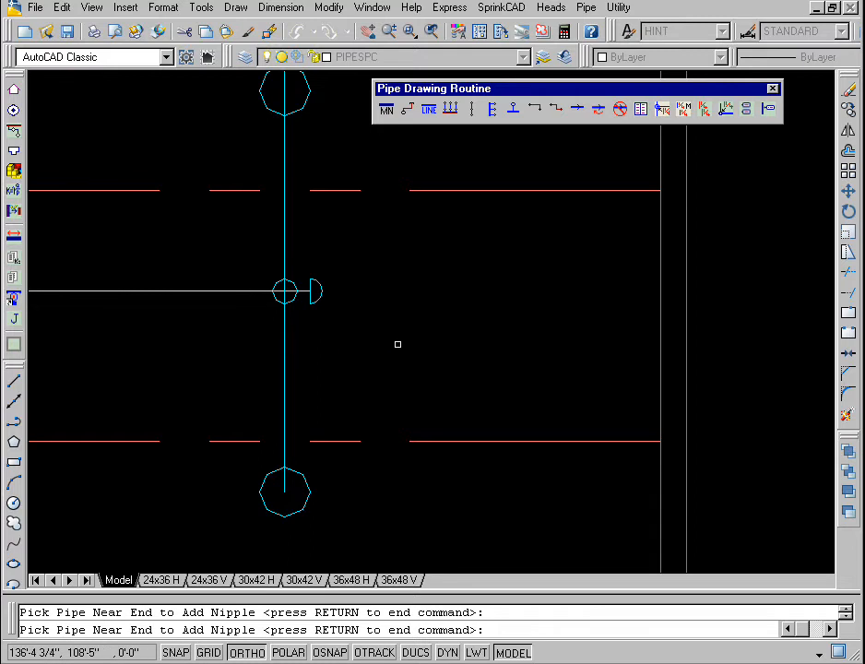
key(Return)
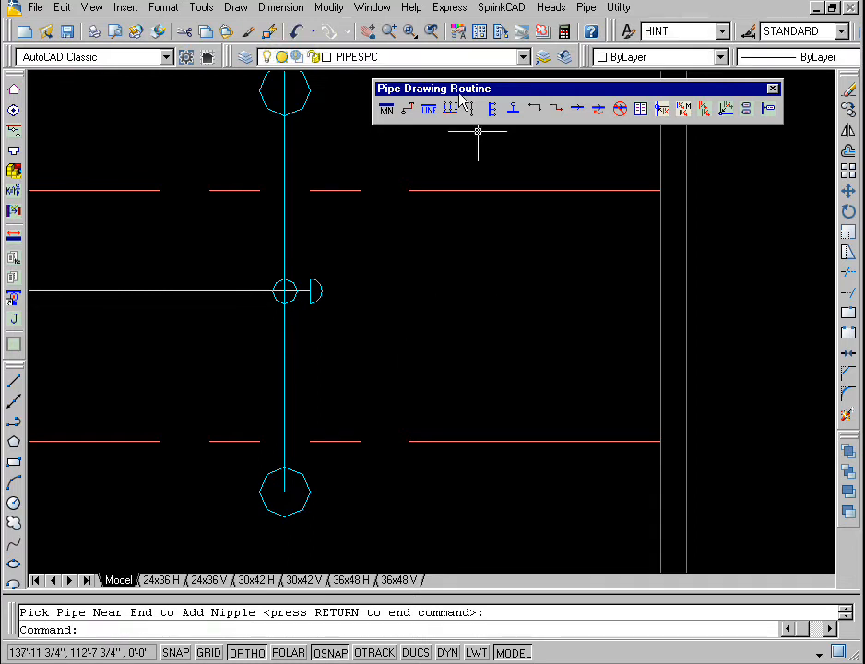
Step: Erase the cross main's end pipe and cap beyond the first branch line near gridline 1
click(431, 33)
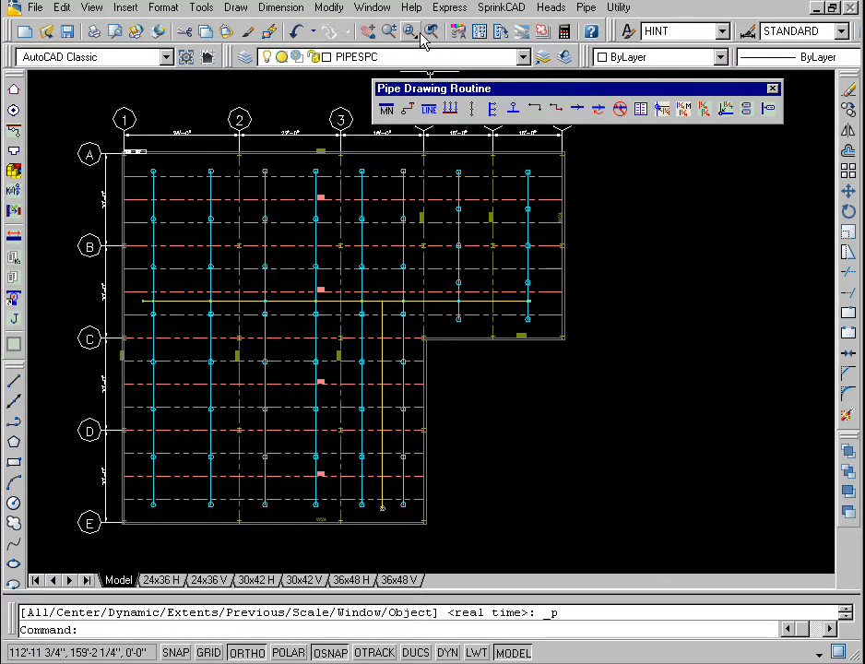
click(410, 32)
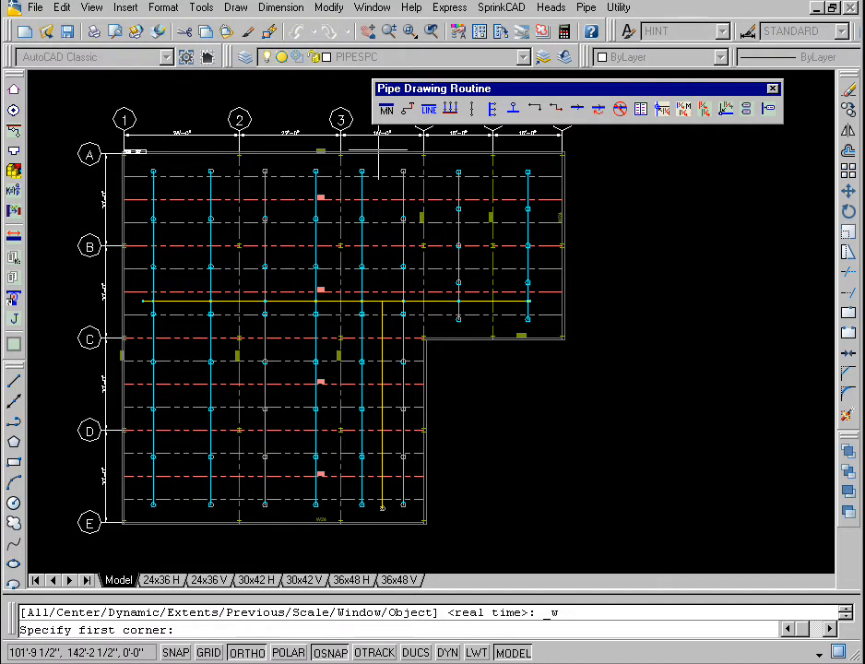
click(136, 300)
click(189, 327)
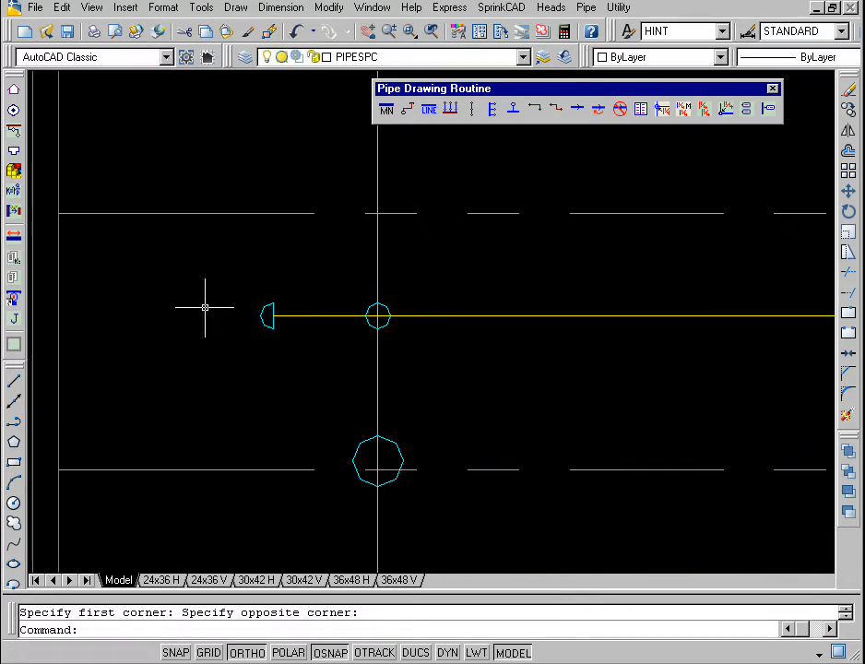
click(322, 283)
click(217, 347)
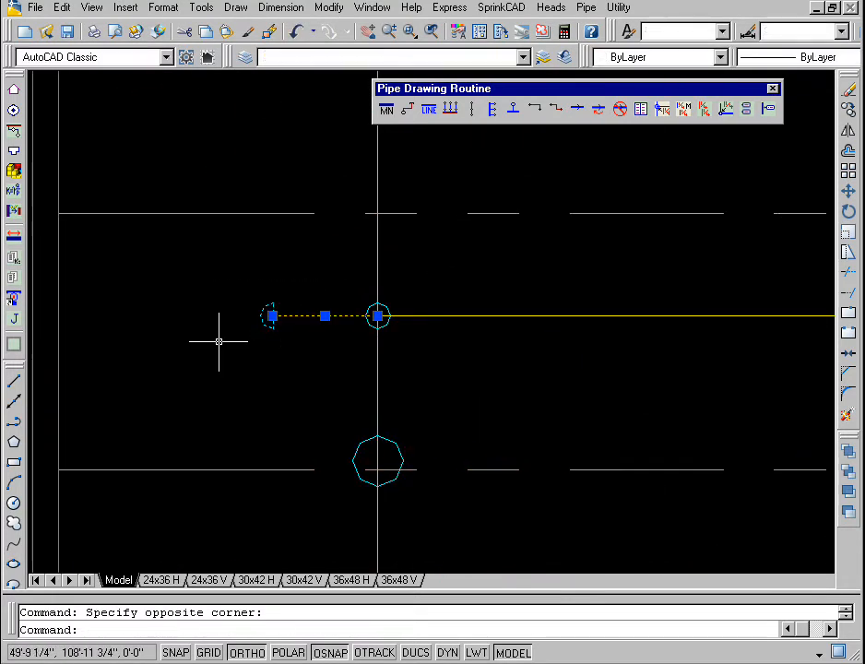
key(Delete)
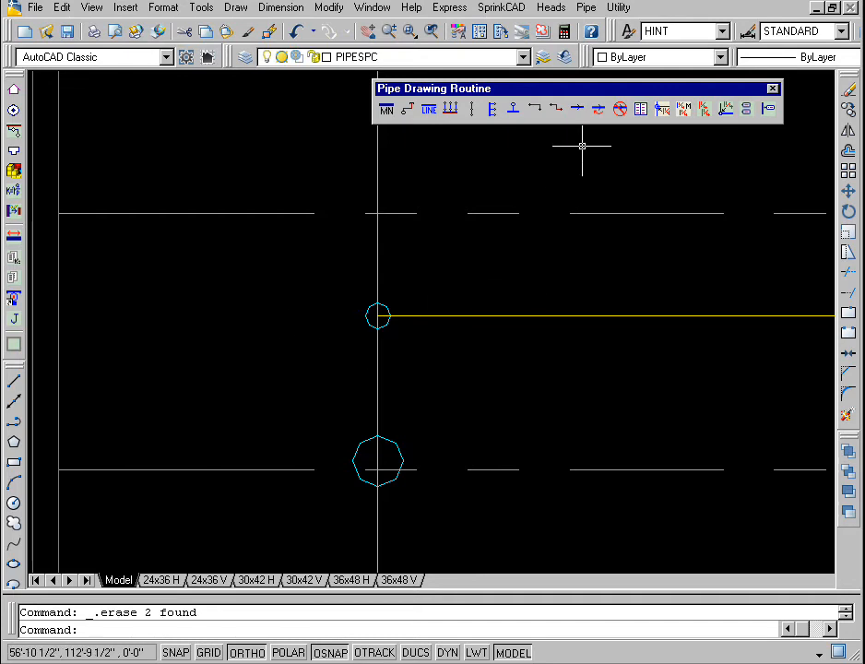
Step: Add a nipple and cap to the cross main's end near gridline 1, accepting the nipple length of 6
click(586, 9)
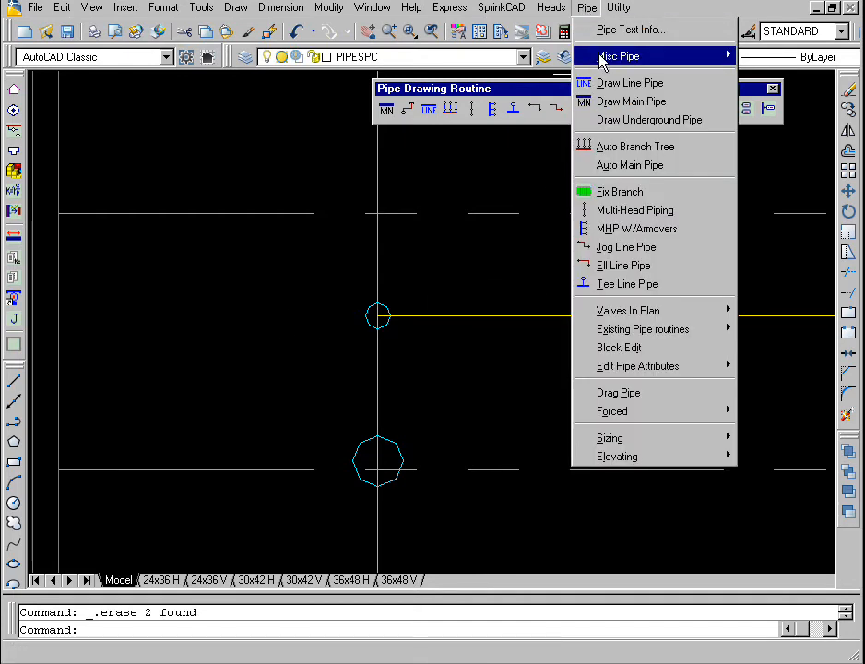
mouse_move(610, 57)
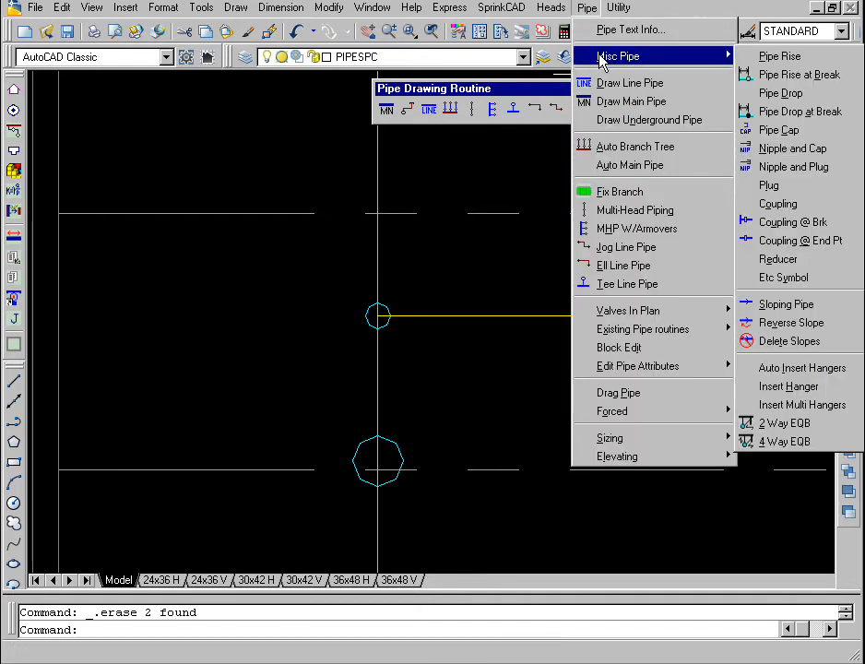
click(761, 149)
key(Return)
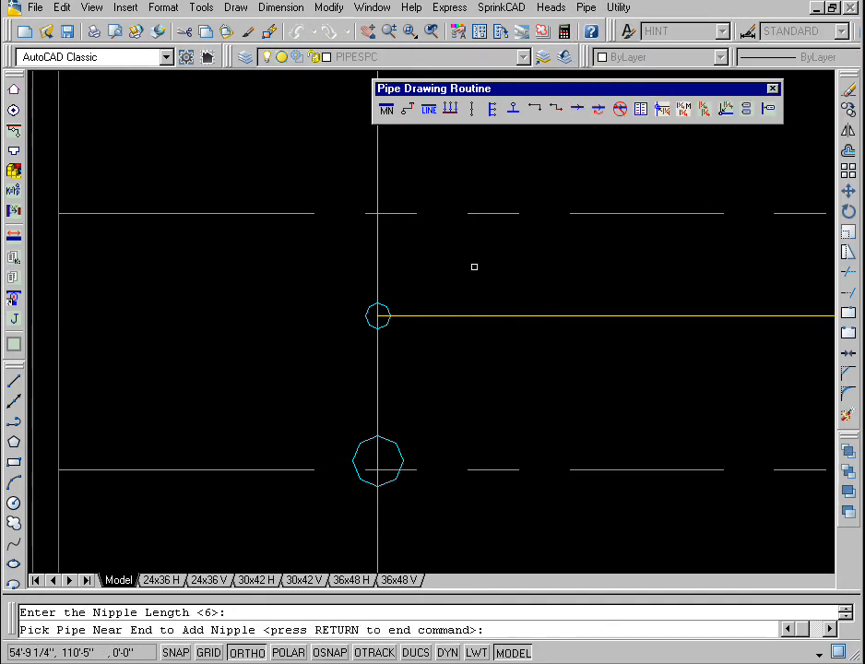
click(419, 317)
click(419, 325)
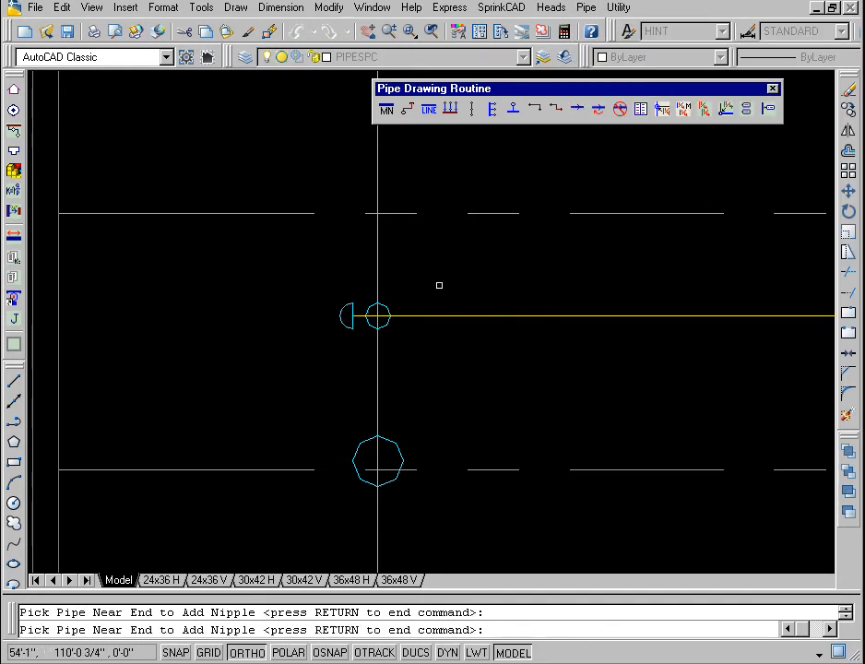
key(Return)
click(432, 32)
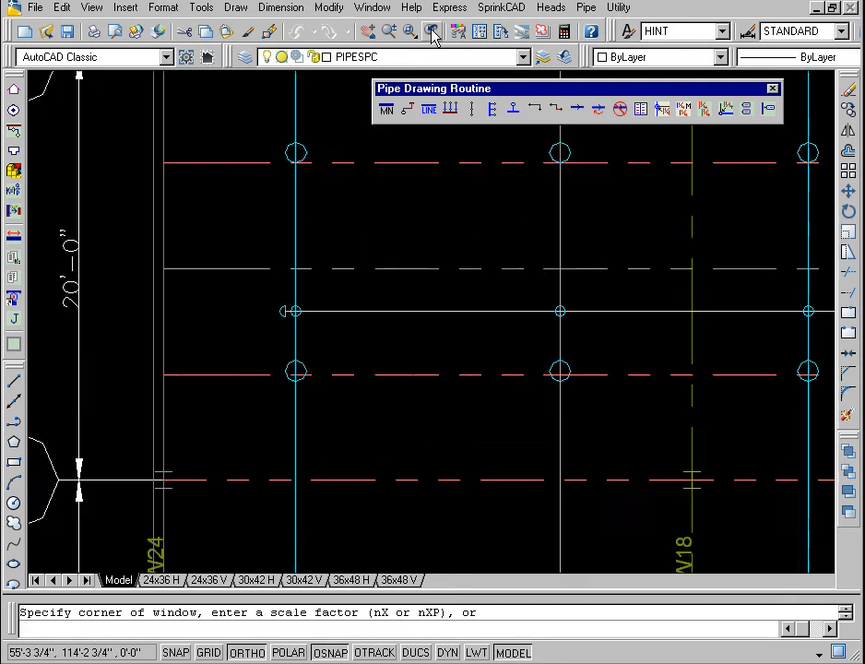